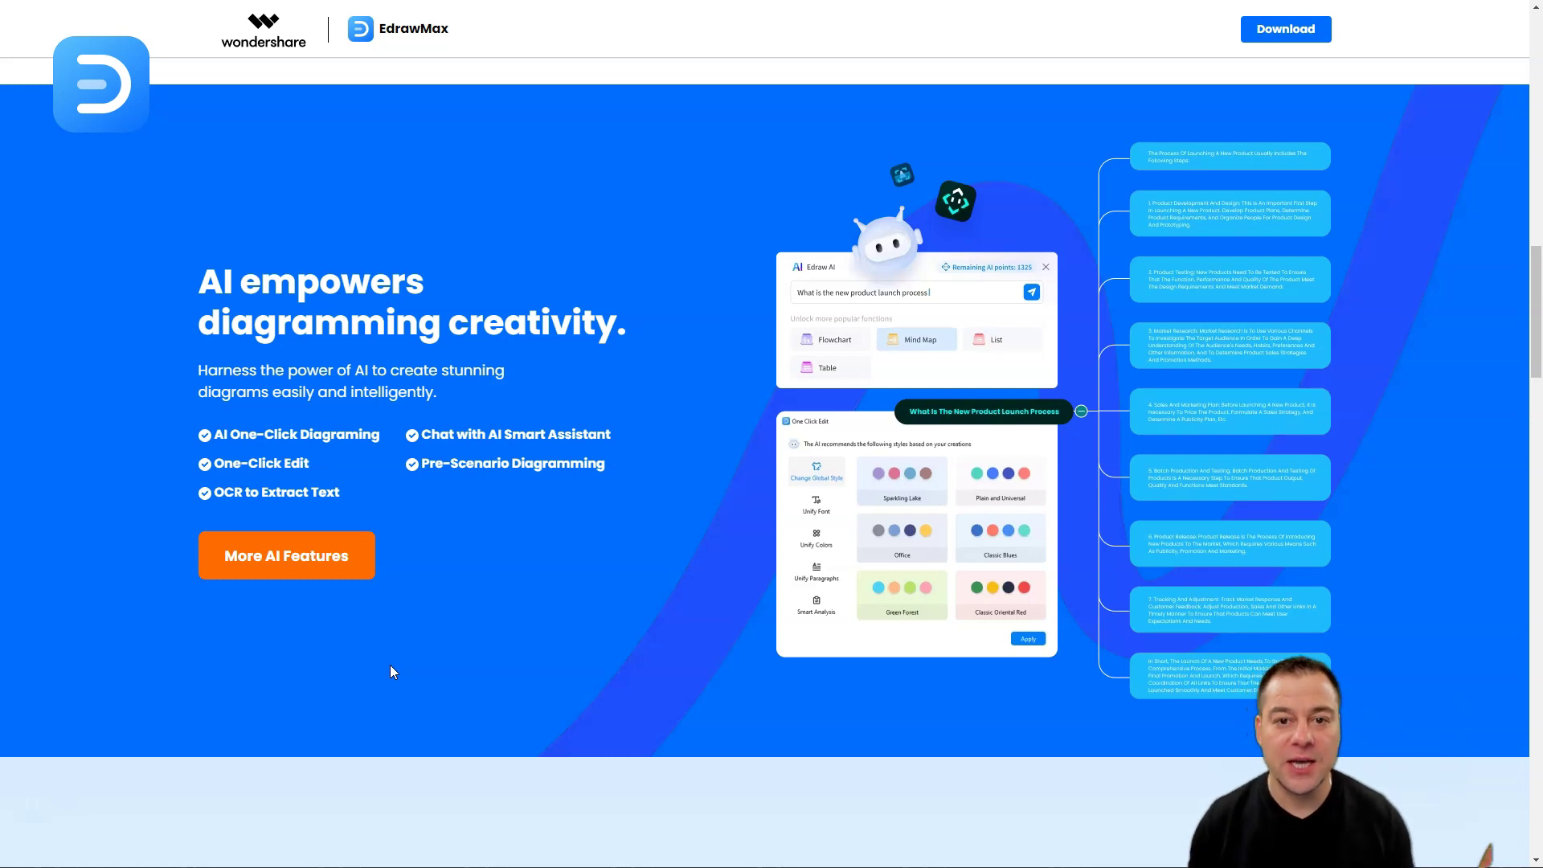
Scroll past the first feature cards and highlight the word 'ultimate' in the subtitle
{"action": "scroll", "coordinate": [435, 659], "scroll_direction": "down", "scroll_amount": 5}
{"action": "scroll", "coordinate": [463, 631], "scroll_direction": "down", "scroll_amount": 2}
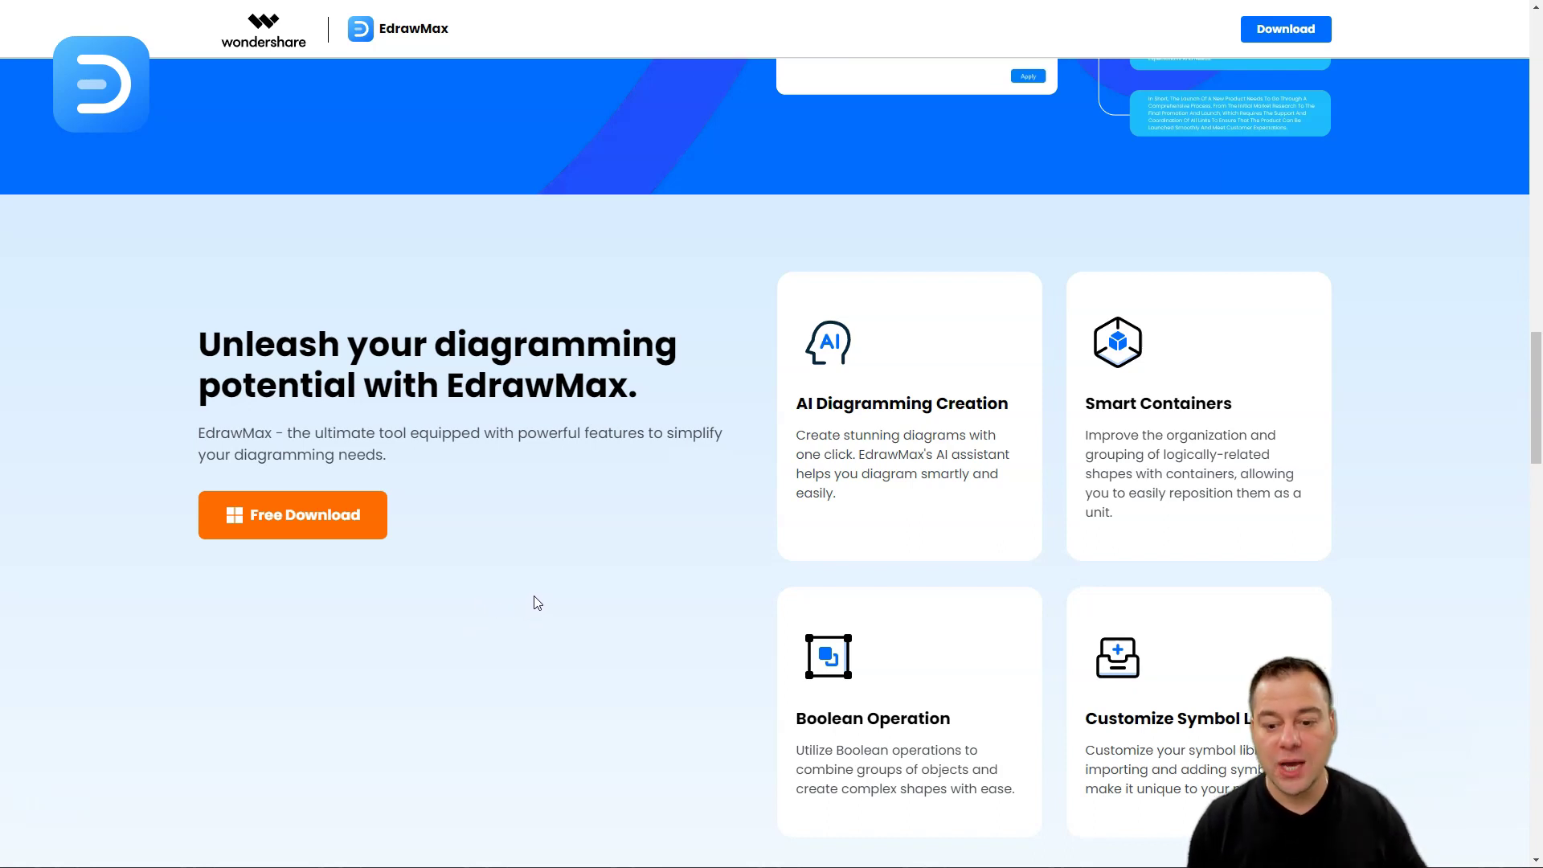
{"action": "scroll", "coordinate": [537, 601], "scroll_direction": "down", "scroll_amount": 1}
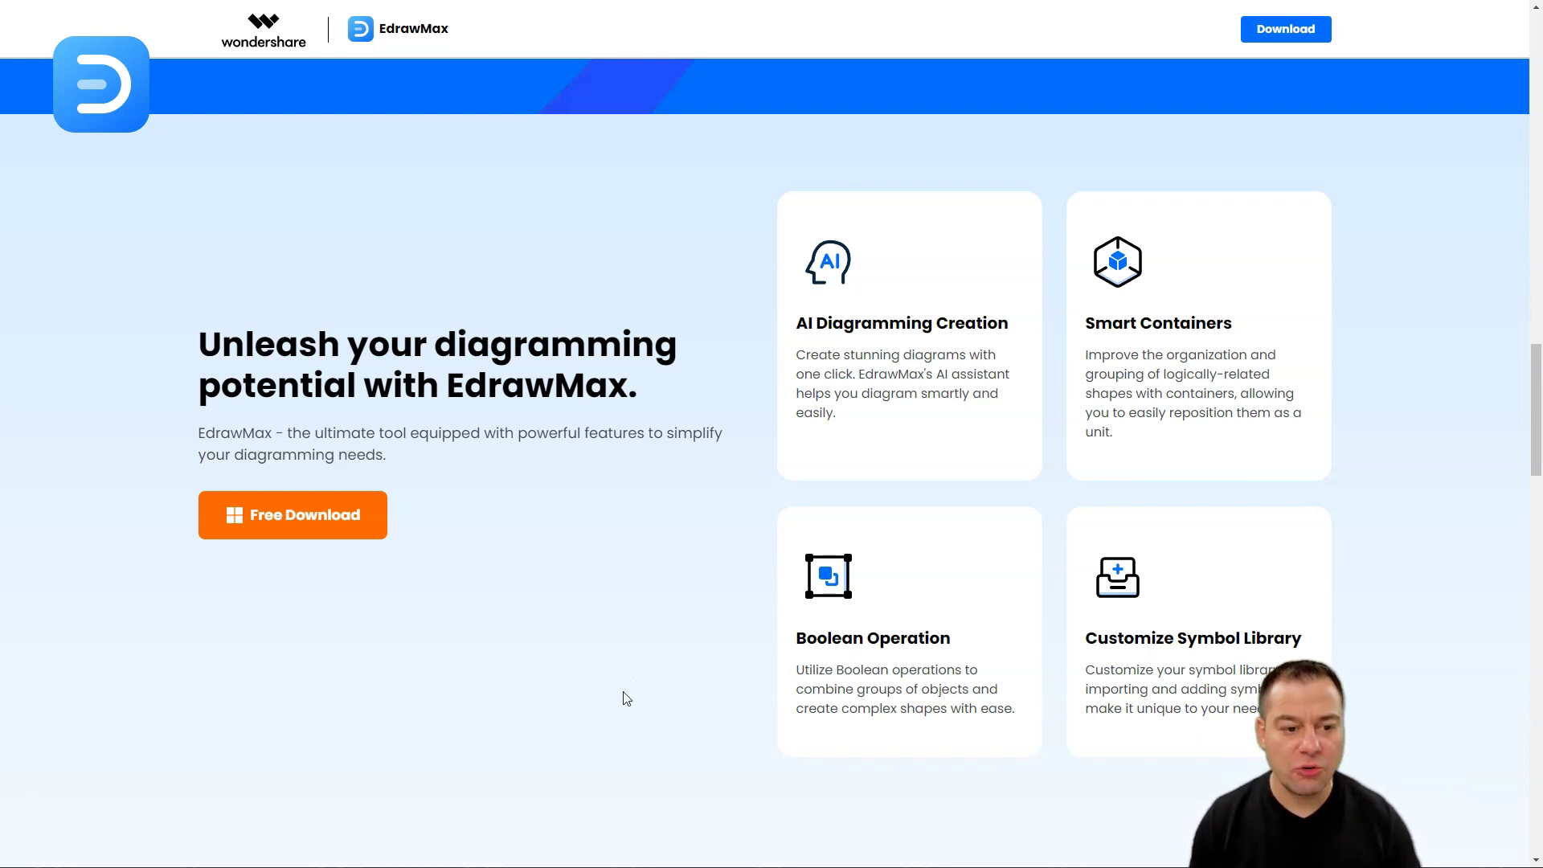
{"action": "scroll", "coordinate": [624, 667], "scroll_direction": "down", "scroll_amount": 1}
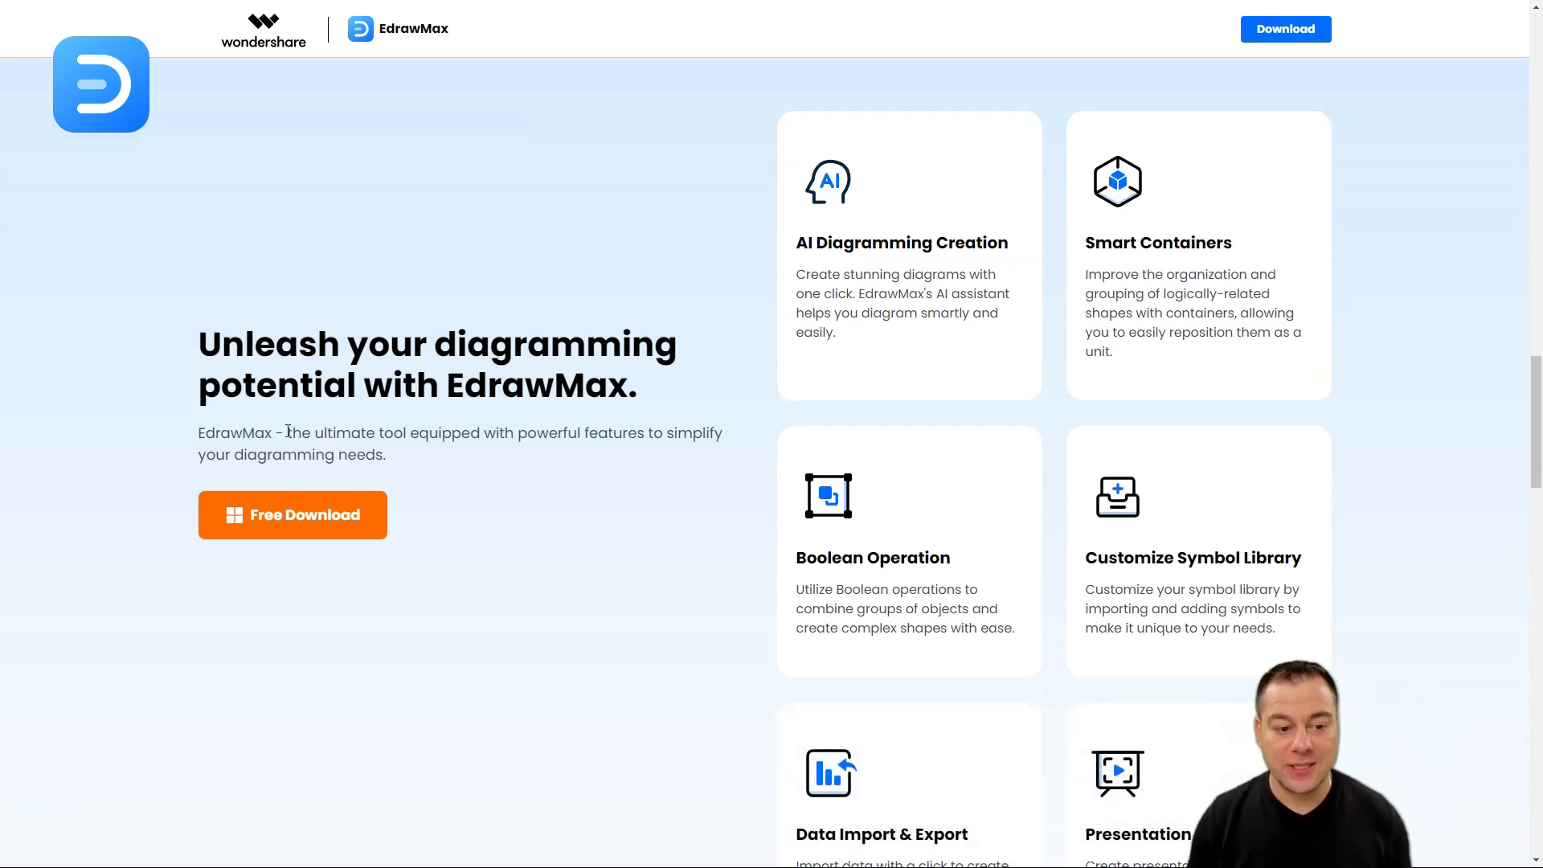
{"action": "left_click_drag", "start_coordinate": [287, 434], "coordinate": [385, 439]}
{"action": "left_click", "coordinate": [313, 437]}
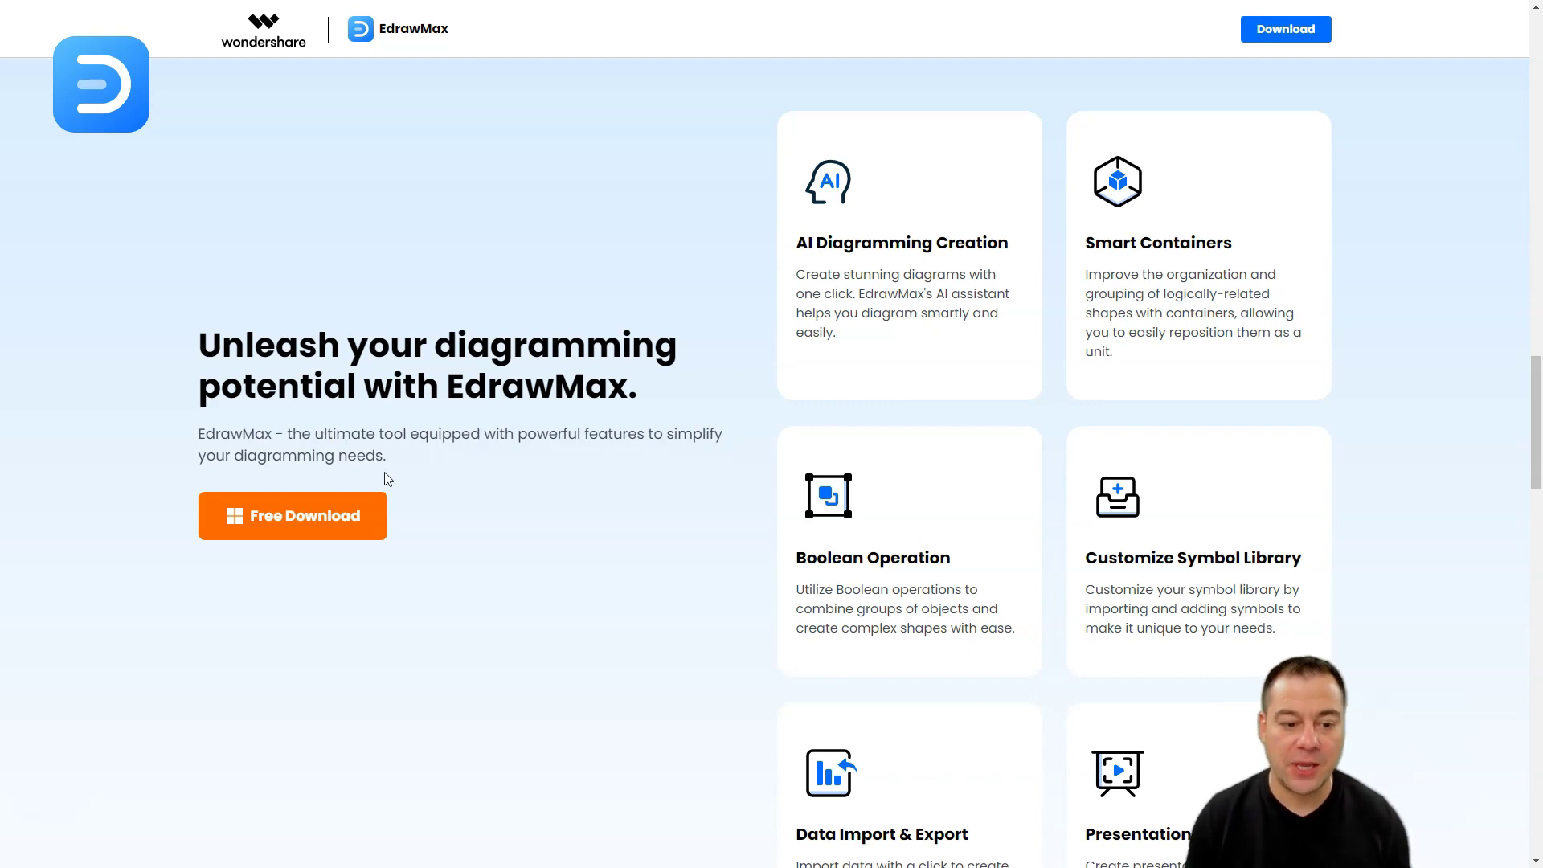
{"action": "left_click_drag", "start_coordinate": [316, 438], "coordinate": [384, 438]}
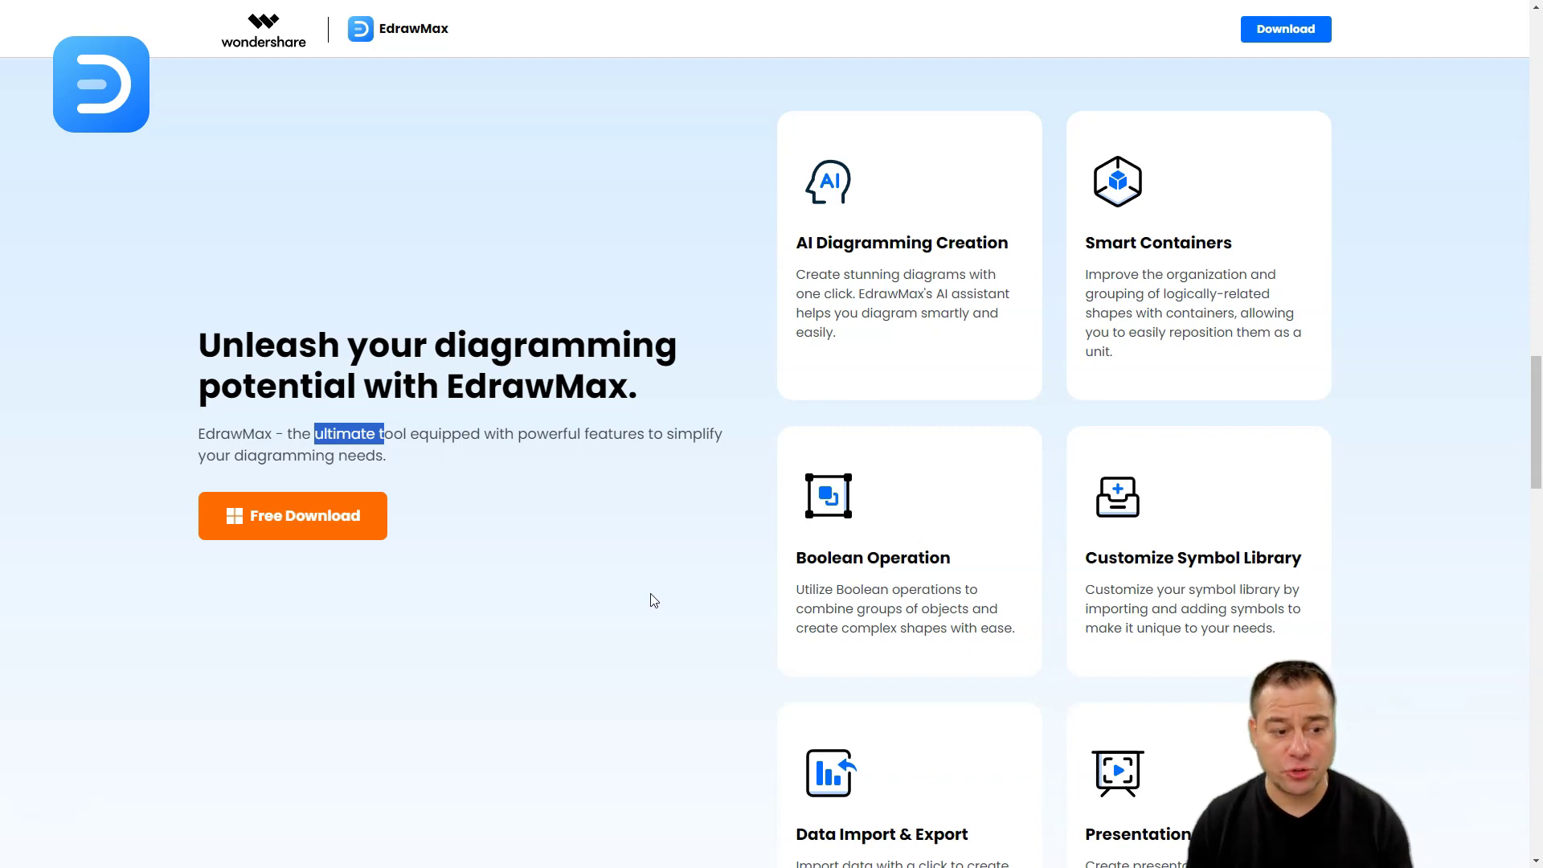
Continue down the page to the 'Free popular templates' section
{"action": "scroll", "coordinate": [659, 598], "scroll_direction": "down", "scroll_amount": 1}
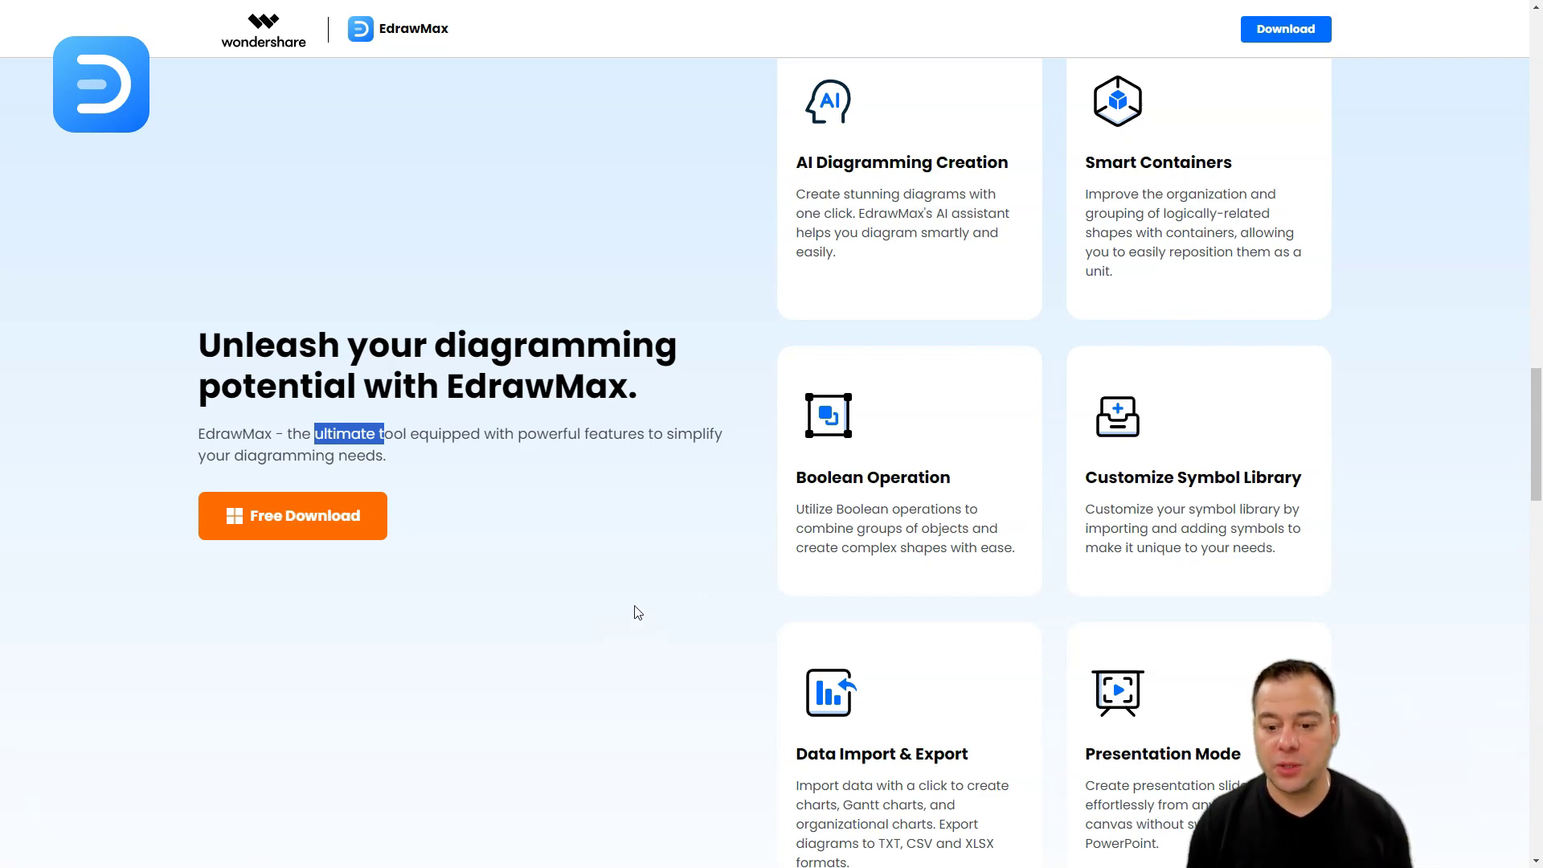
{"action": "scroll", "coordinate": [643, 588], "scroll_direction": "down", "scroll_amount": 2}
{"action": "scroll", "coordinate": [643, 587], "scroll_direction": "down", "scroll_amount": 1}
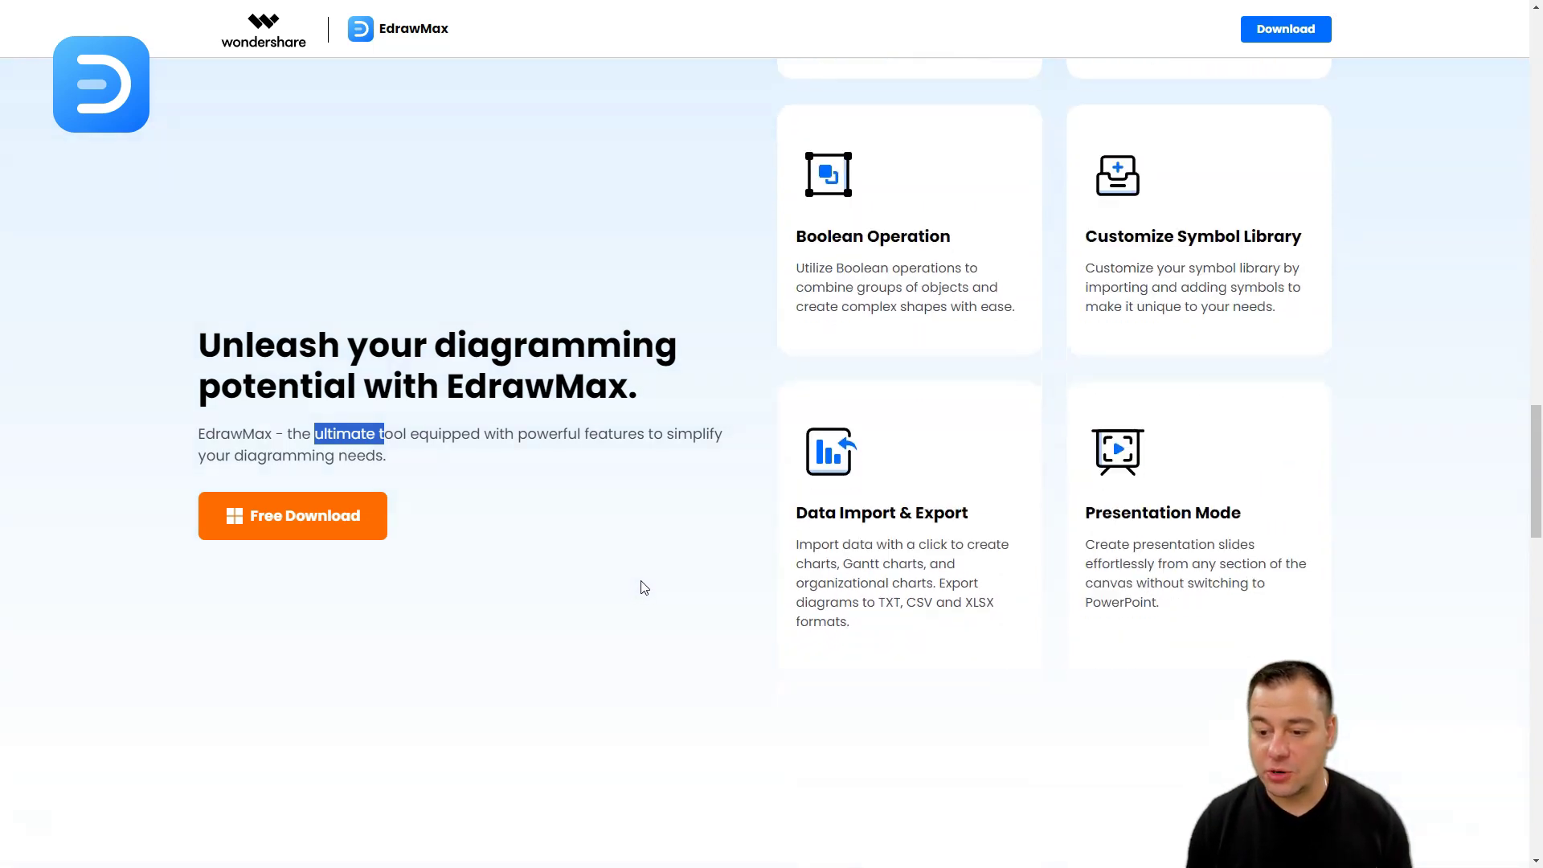
{"action": "scroll", "coordinate": [642, 582], "scroll_direction": "up", "scroll_amount": 4}
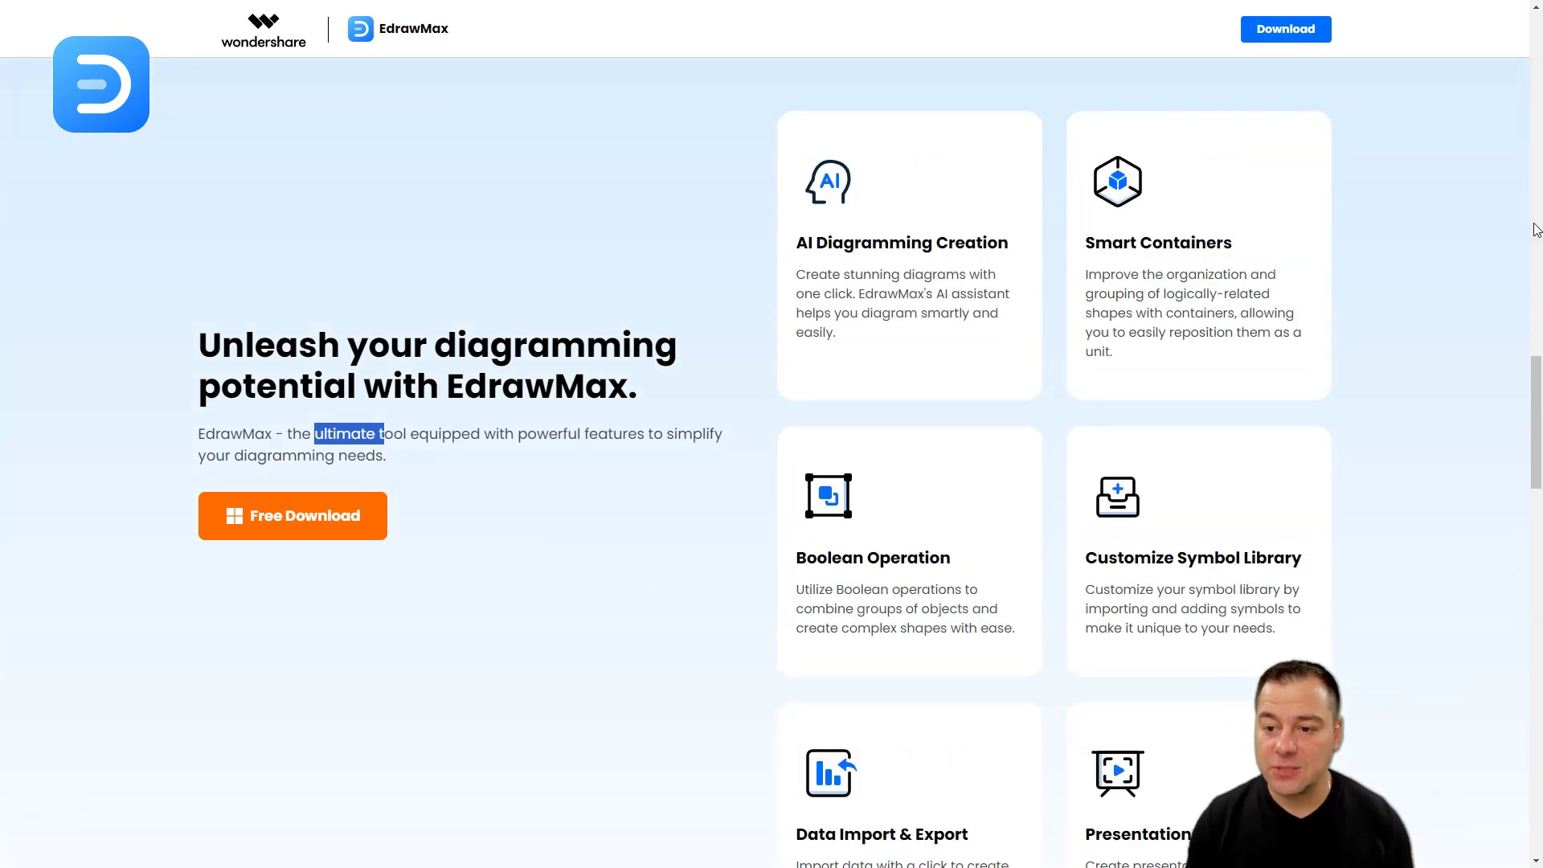
{"action": "scroll", "coordinate": [1398, 447], "scroll_direction": "down", "scroll_amount": 3}
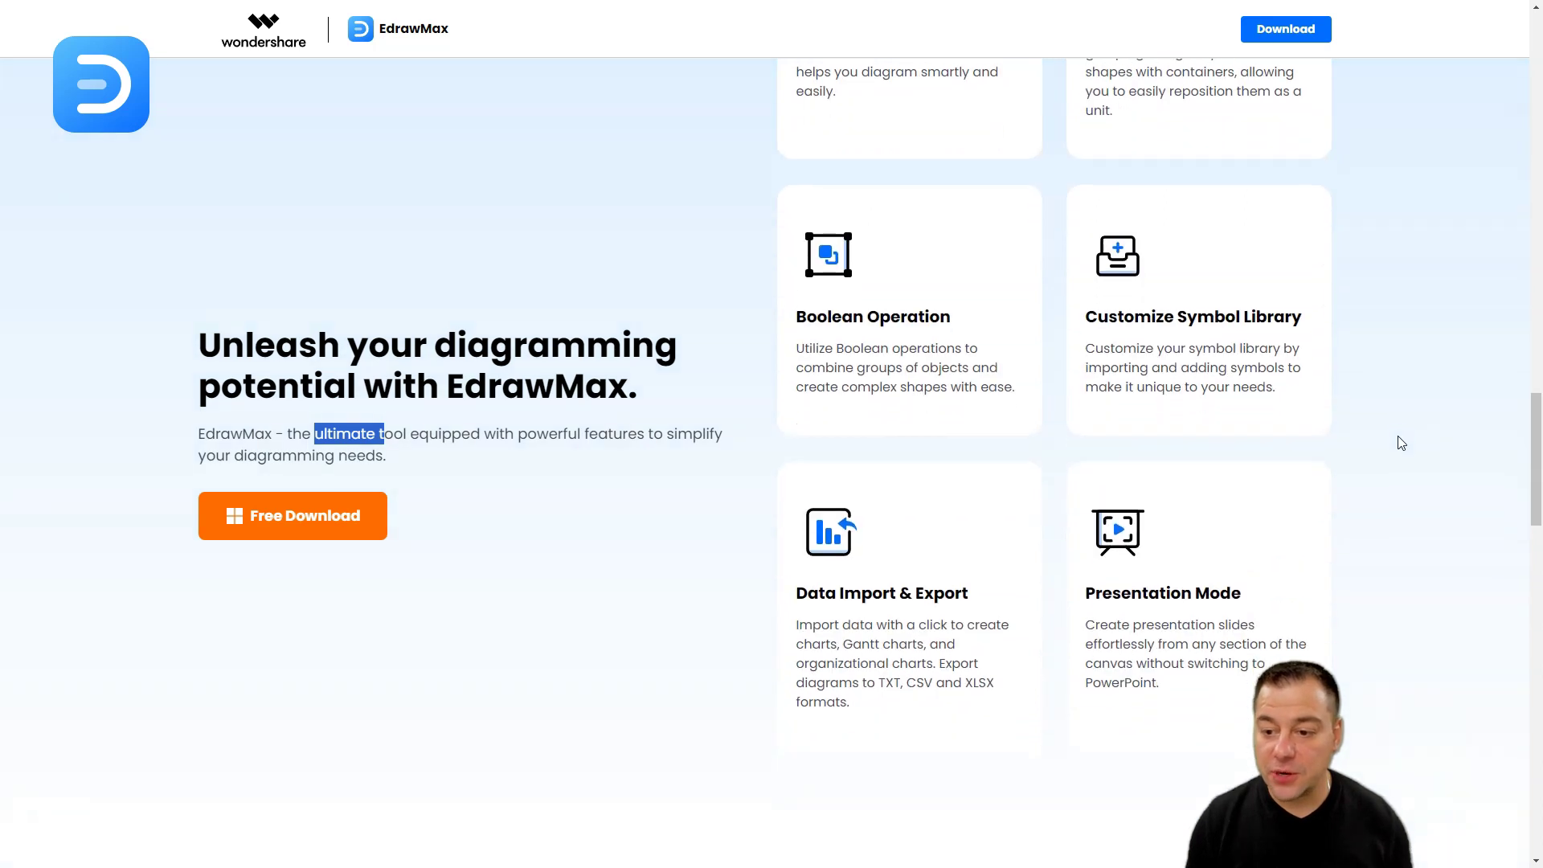
{"action": "scroll", "coordinate": [1402, 434], "scroll_direction": "down", "scroll_amount": 4}
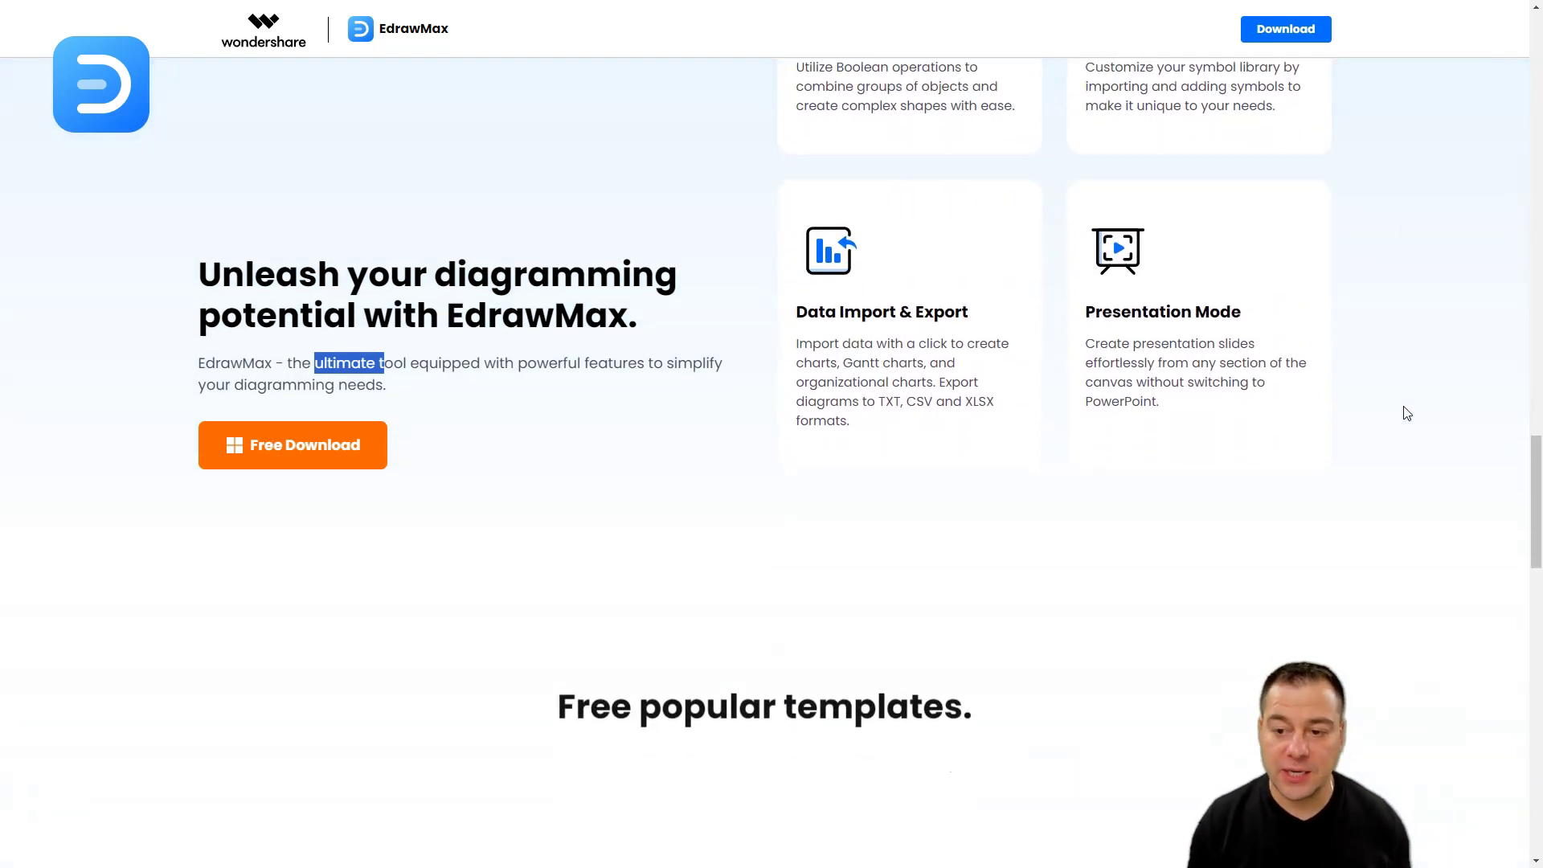
{"action": "scroll", "coordinate": [1407, 413], "scroll_direction": "down", "scroll_amount": 1}
{"action": "scroll", "coordinate": [1408, 413], "scroll_direction": "down", "scroll_amount": 5}
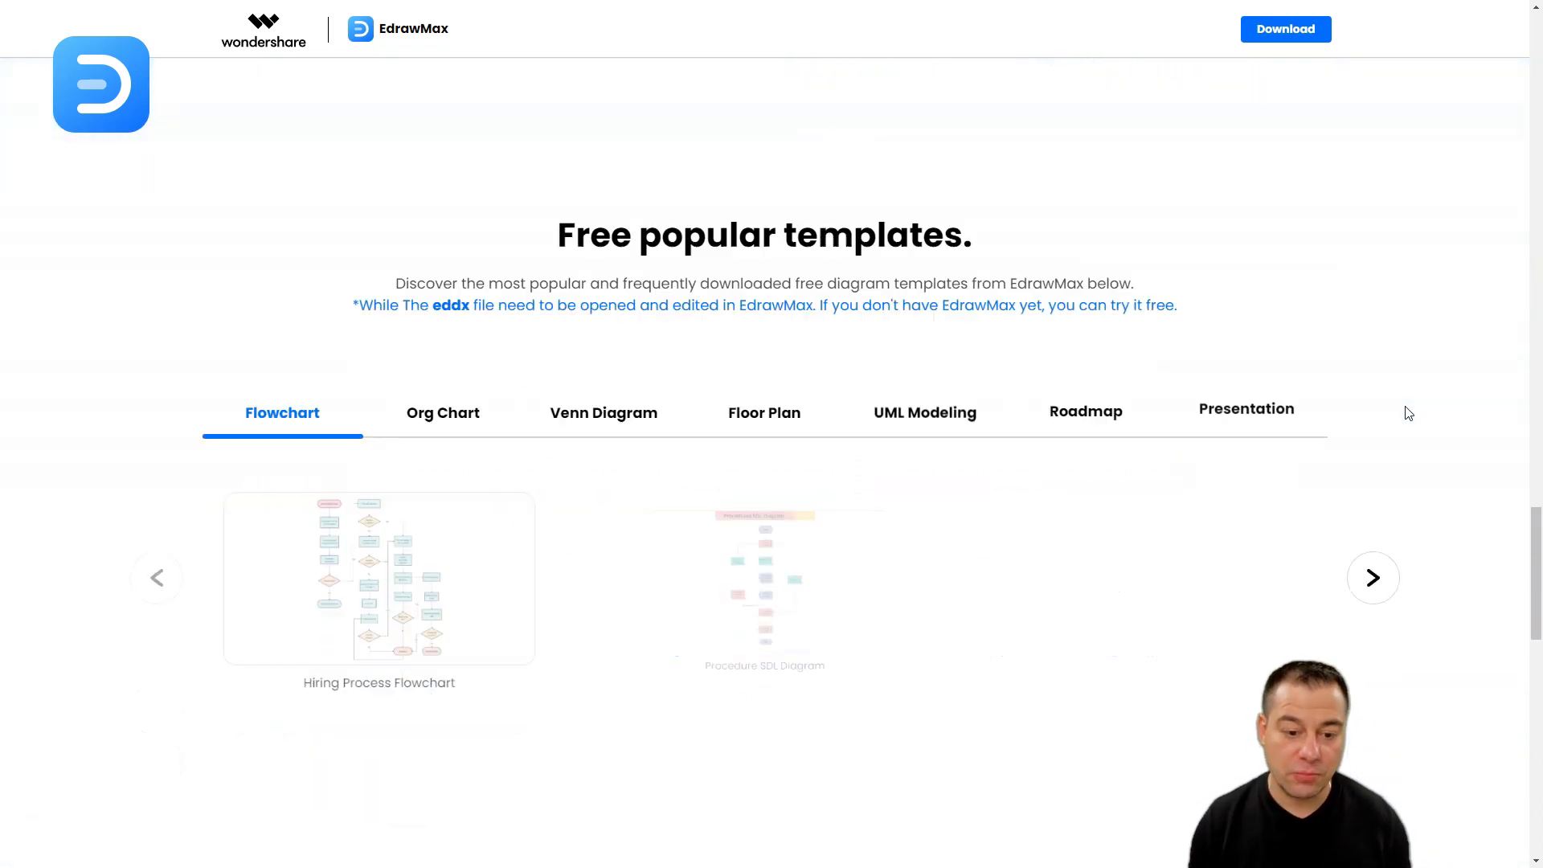
View the Org Chart, Venn Diagram, Floor Plan, UML Modeling, Roadmap and Presentation templates
{"action": "scroll", "coordinate": [1410, 406], "scroll_direction": "down", "scroll_amount": 1}
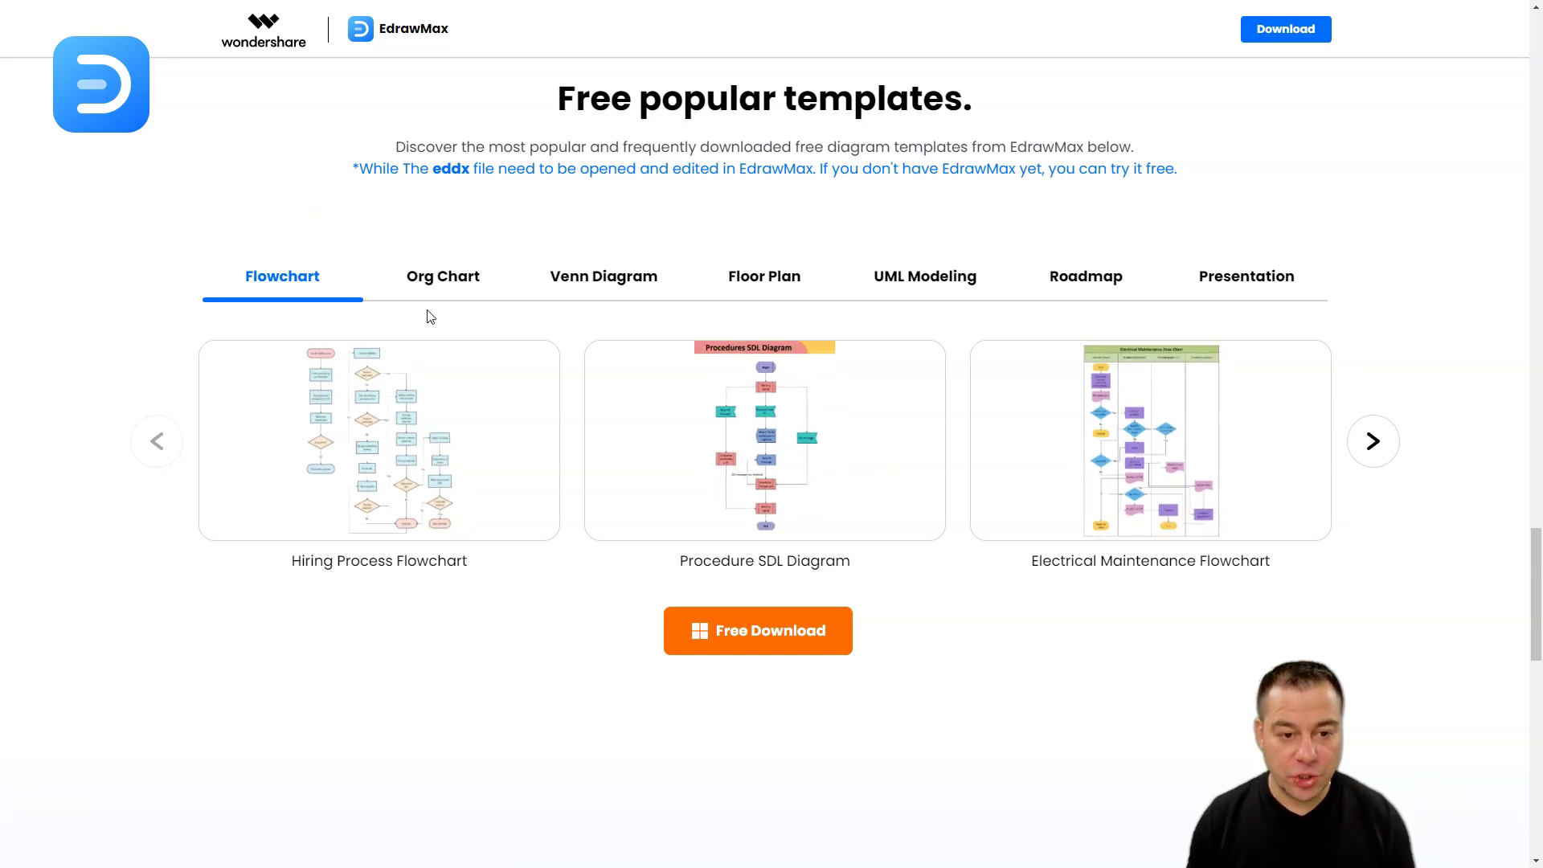
{"action": "left_click", "coordinate": [501, 283]}
{"action": "left_click", "coordinate": [654, 291]}
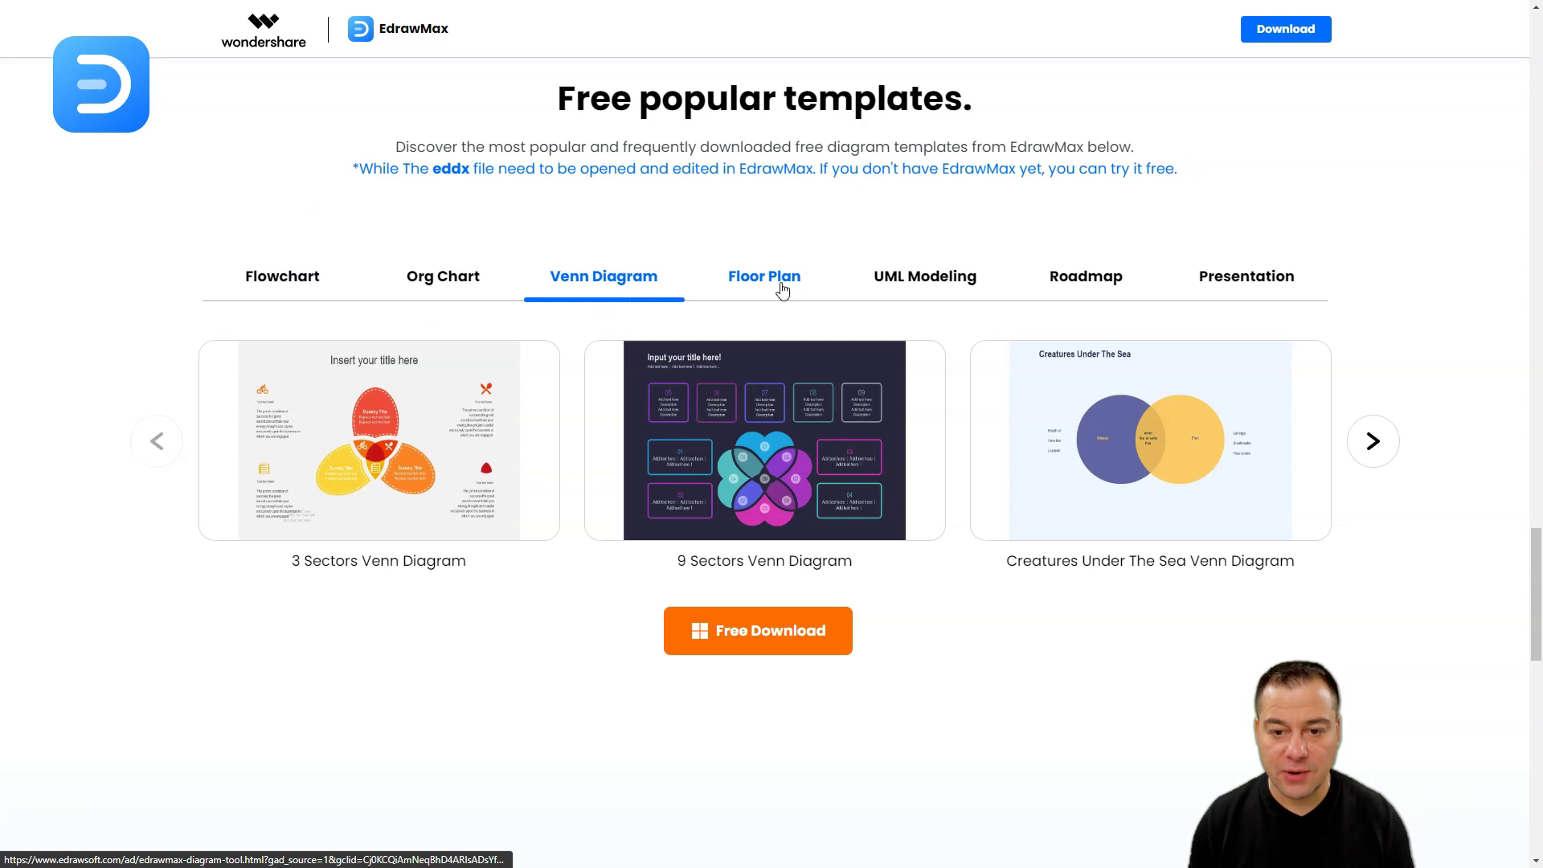
{"action": "left_click", "coordinate": [778, 290]}
{"action": "left_click", "coordinate": [950, 294]}
{"action": "left_click", "coordinate": [1095, 286]}
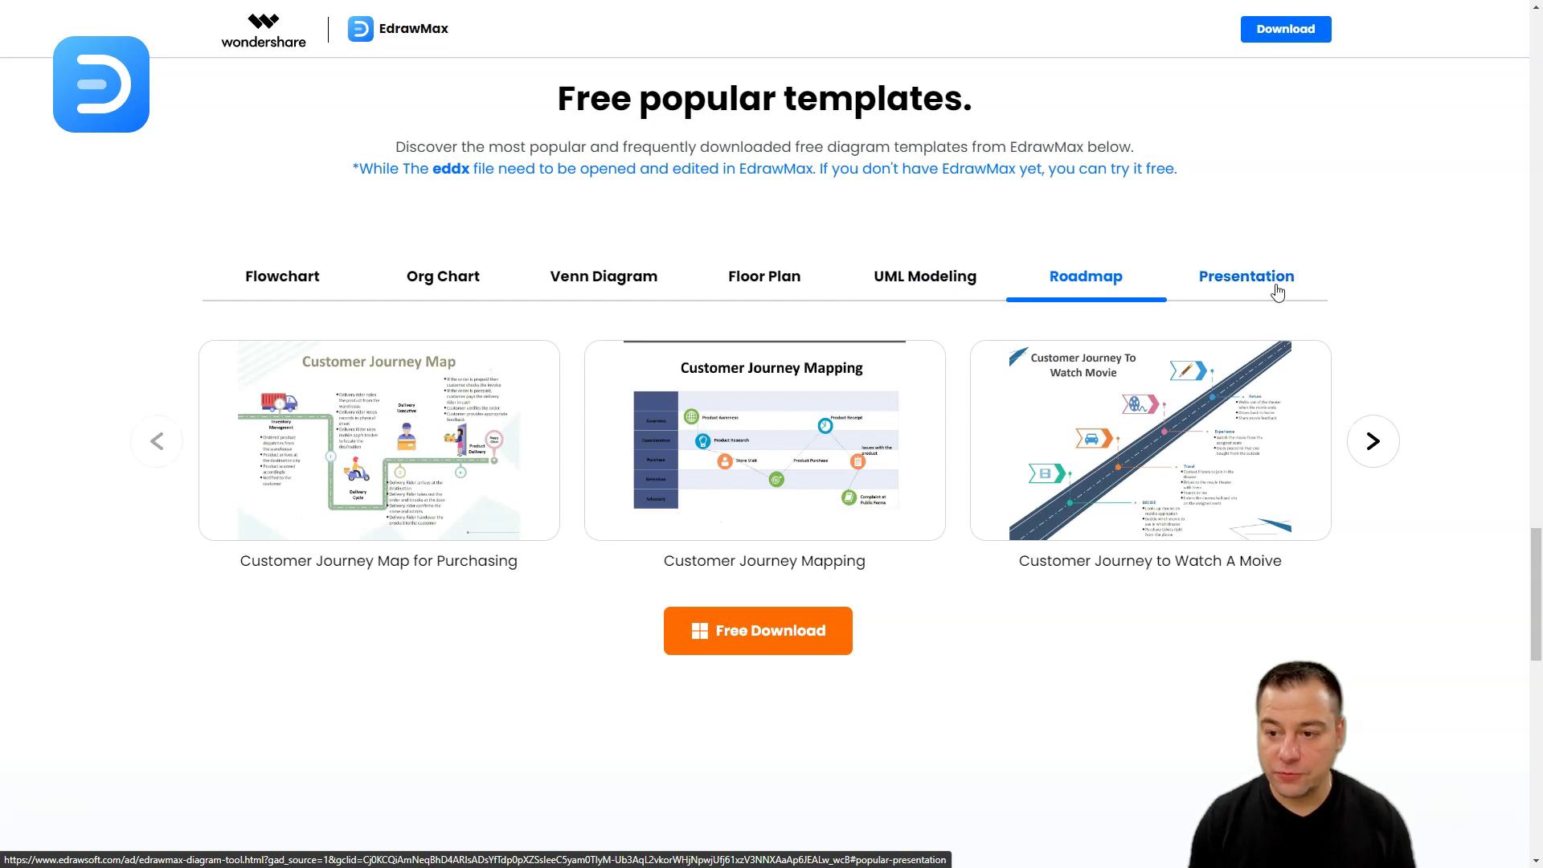
{"action": "left_click", "coordinate": [1248, 291]}
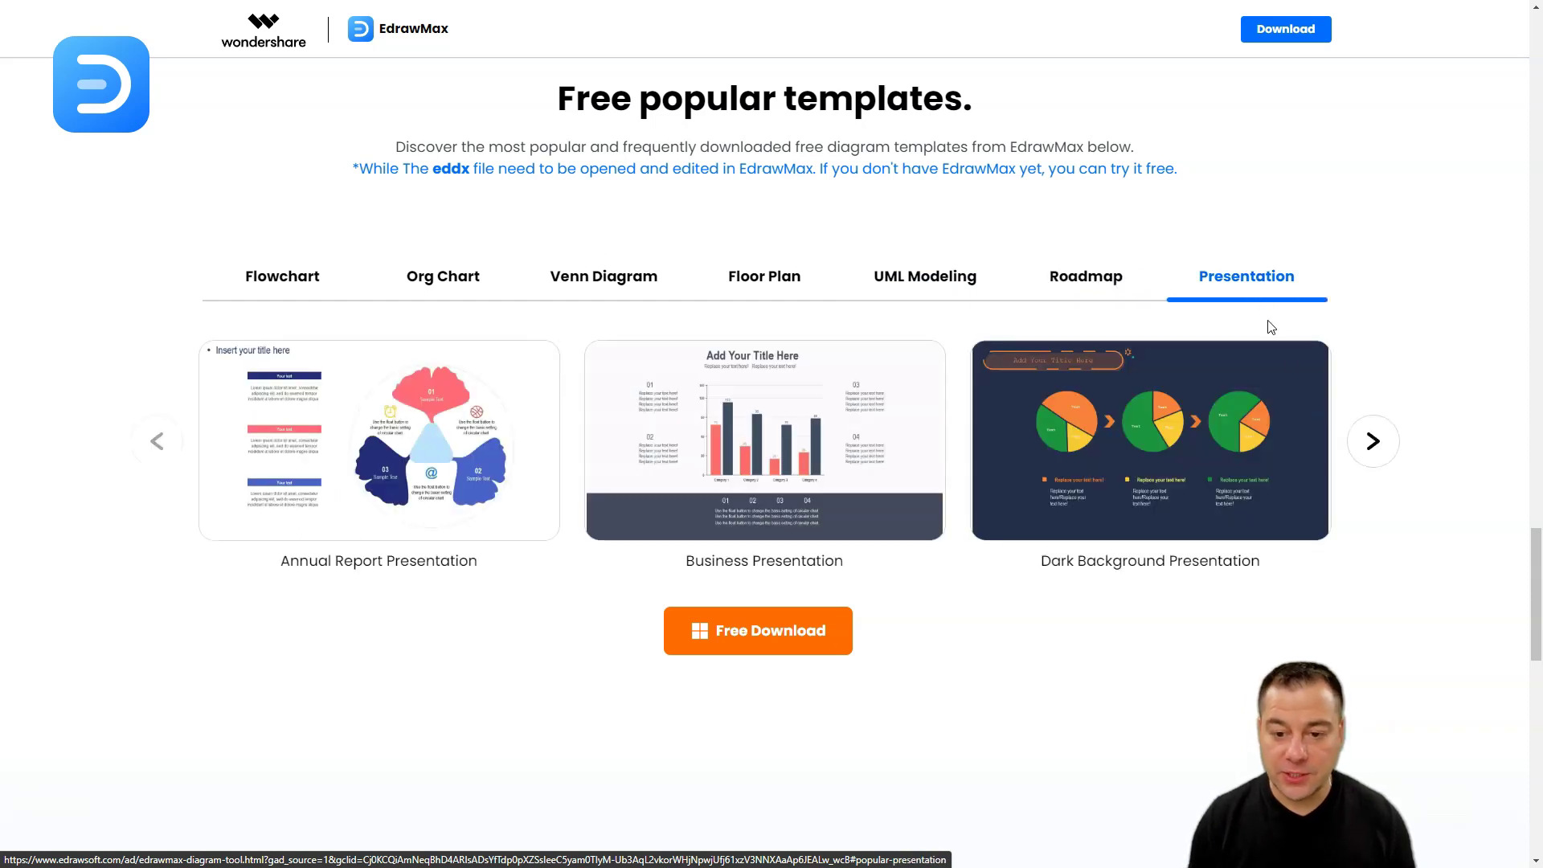
Scroll down to the page footer, then back up to Unlock diagram possibilities
{"action": "scroll", "coordinate": [924, 522], "scroll_direction": "down", "scroll_amount": 4}
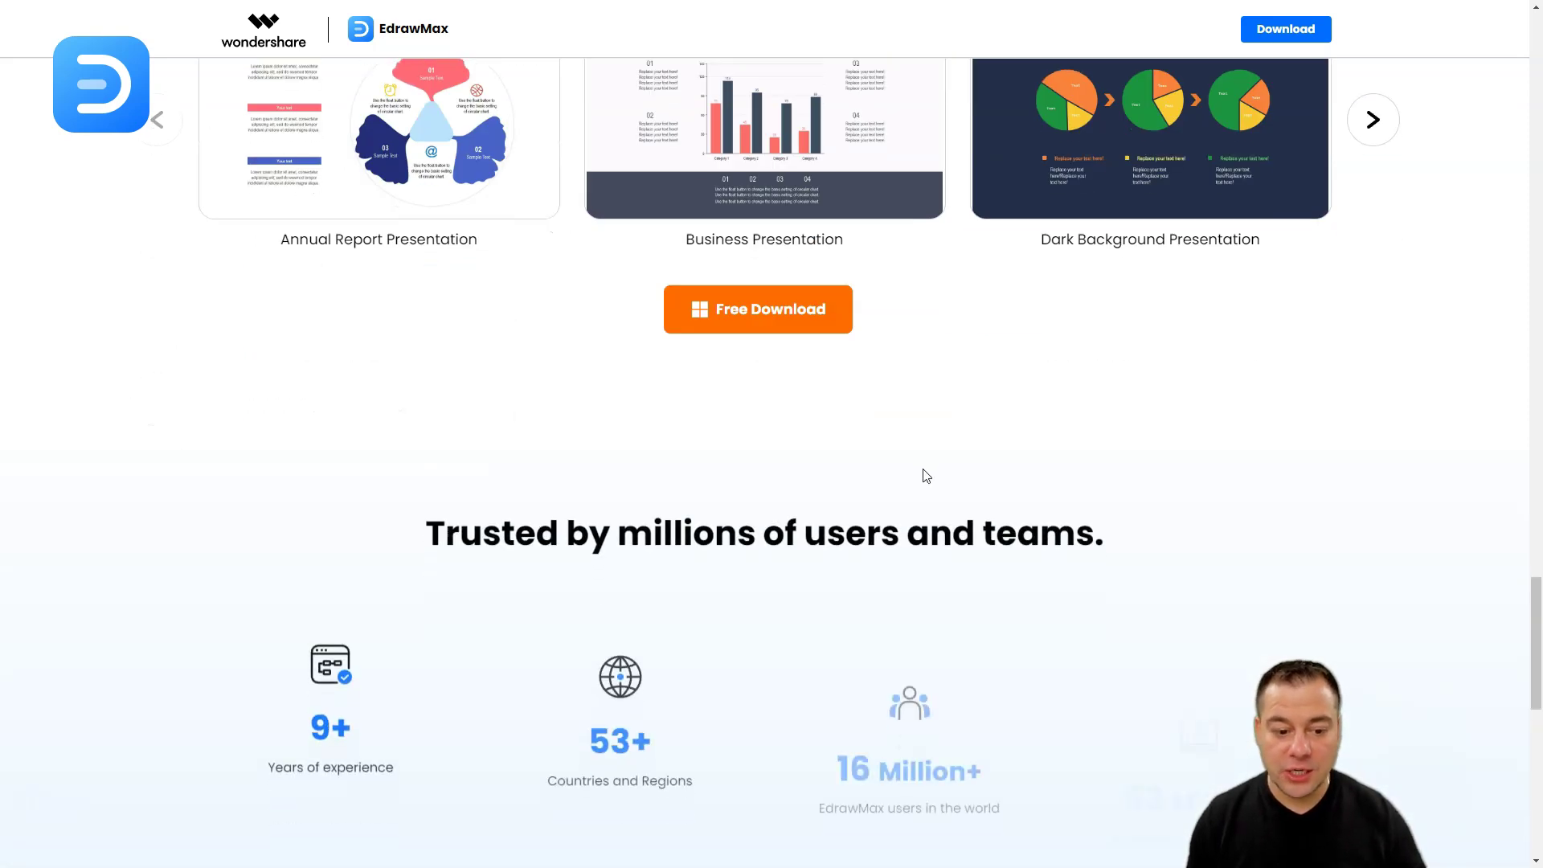
{"action": "scroll", "coordinate": [932, 449], "scroll_direction": "down", "scroll_amount": 2}
{"action": "scroll", "coordinate": [944, 431], "scroll_direction": "down", "scroll_amount": 8}
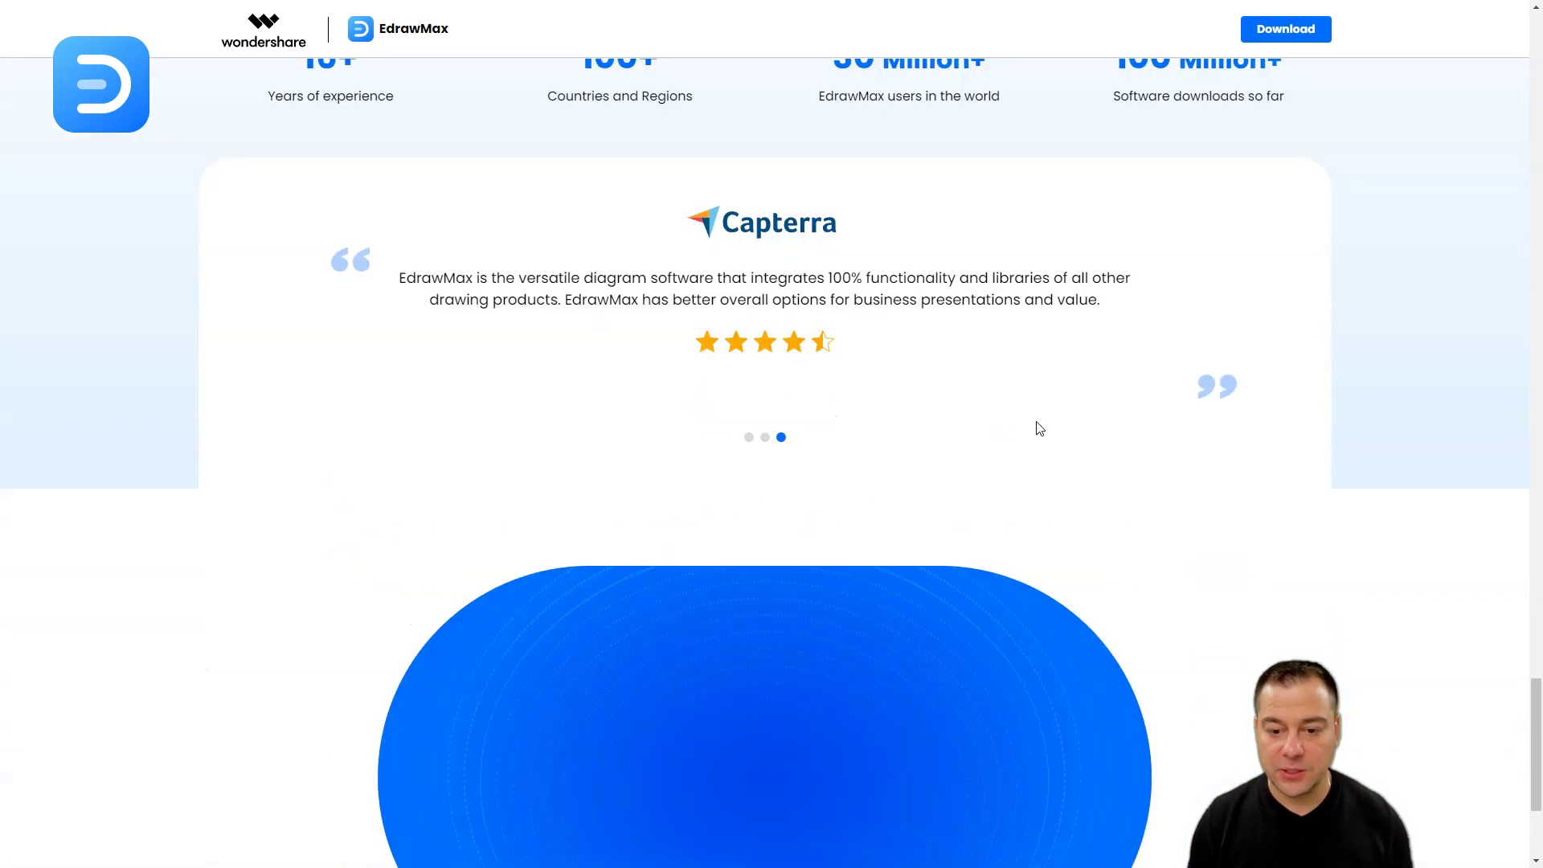
{"action": "scroll", "coordinate": [1039, 425], "scroll_direction": "down", "scroll_amount": 3}
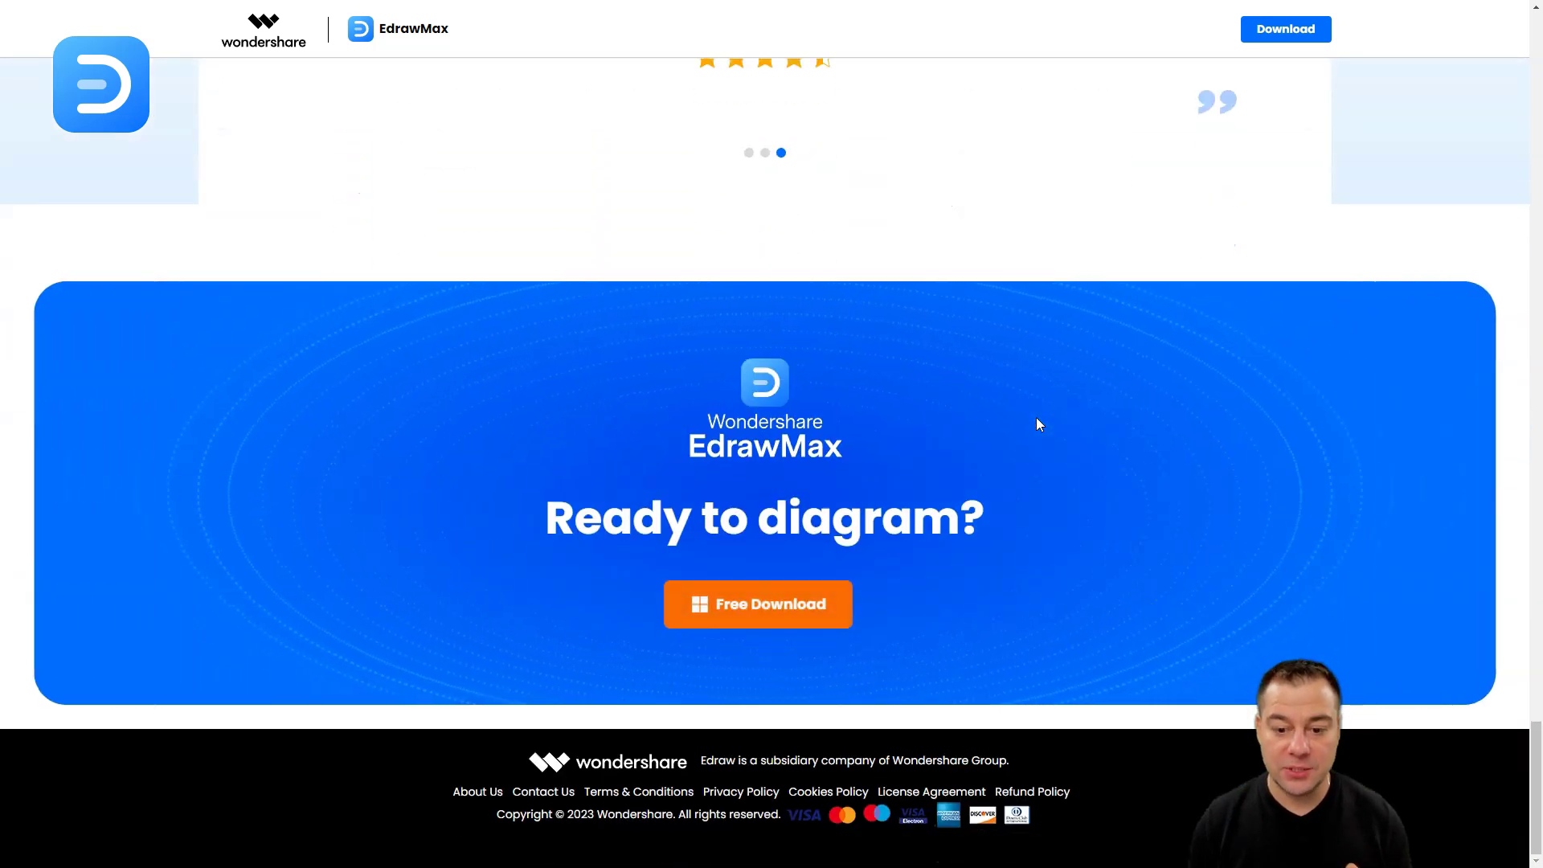
{"action": "scroll", "coordinate": [1036, 424], "scroll_direction": "up", "scroll_amount": 20}
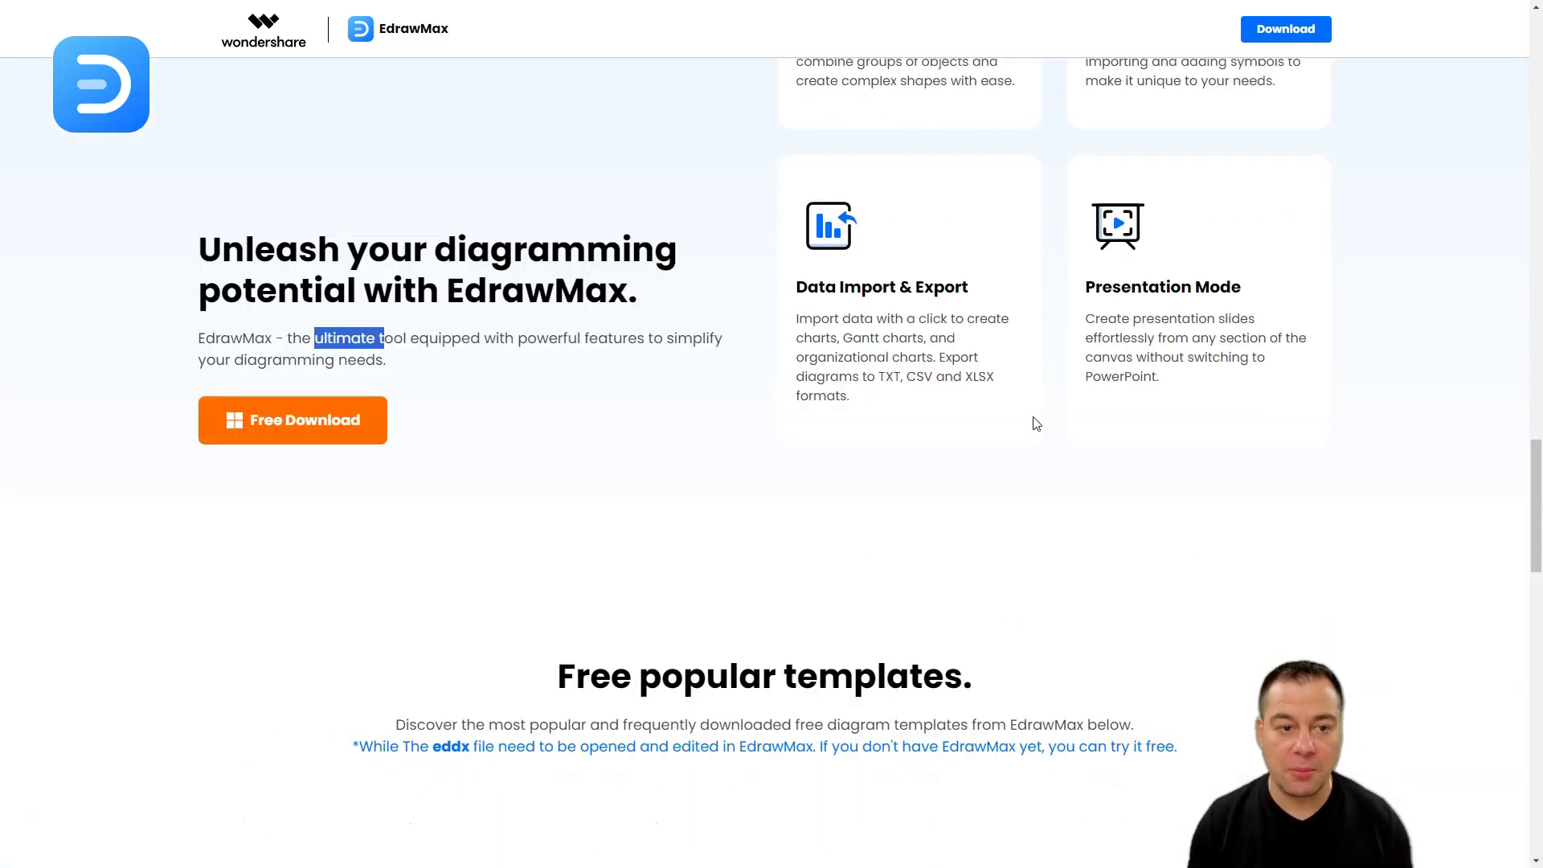
{"action": "scroll", "coordinate": [1036, 423], "scroll_direction": "up", "scroll_amount": 7}
{"action": "scroll", "coordinate": [1034, 423], "scroll_direction": "up", "scroll_amount": 14}
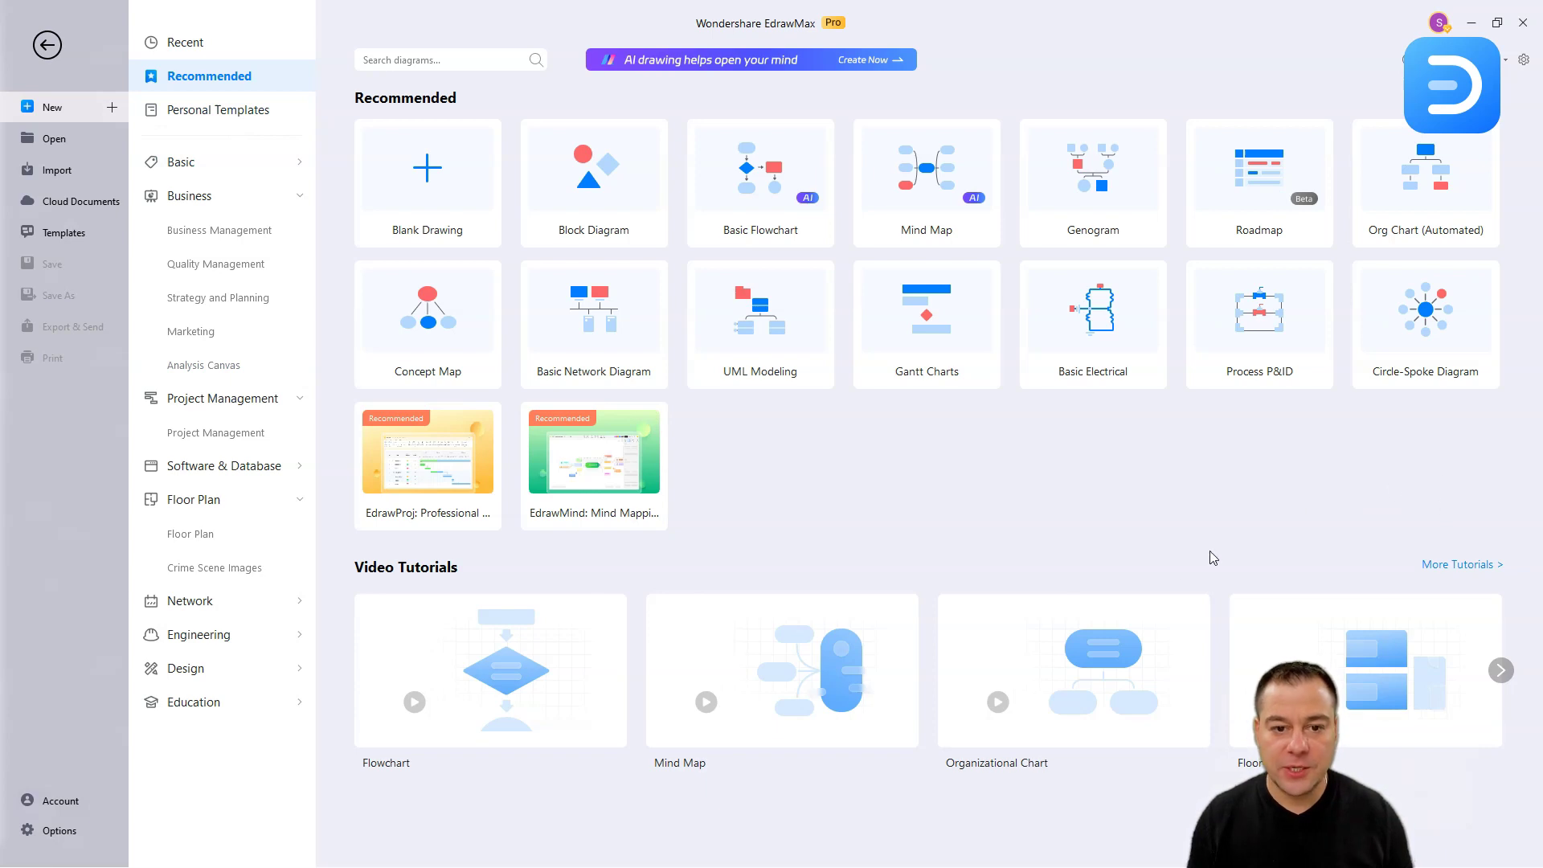
Switch to the EdrawMax desktop app's New > Recommended start page
{"action": "mouse_move", "coordinate": [430, 225]}
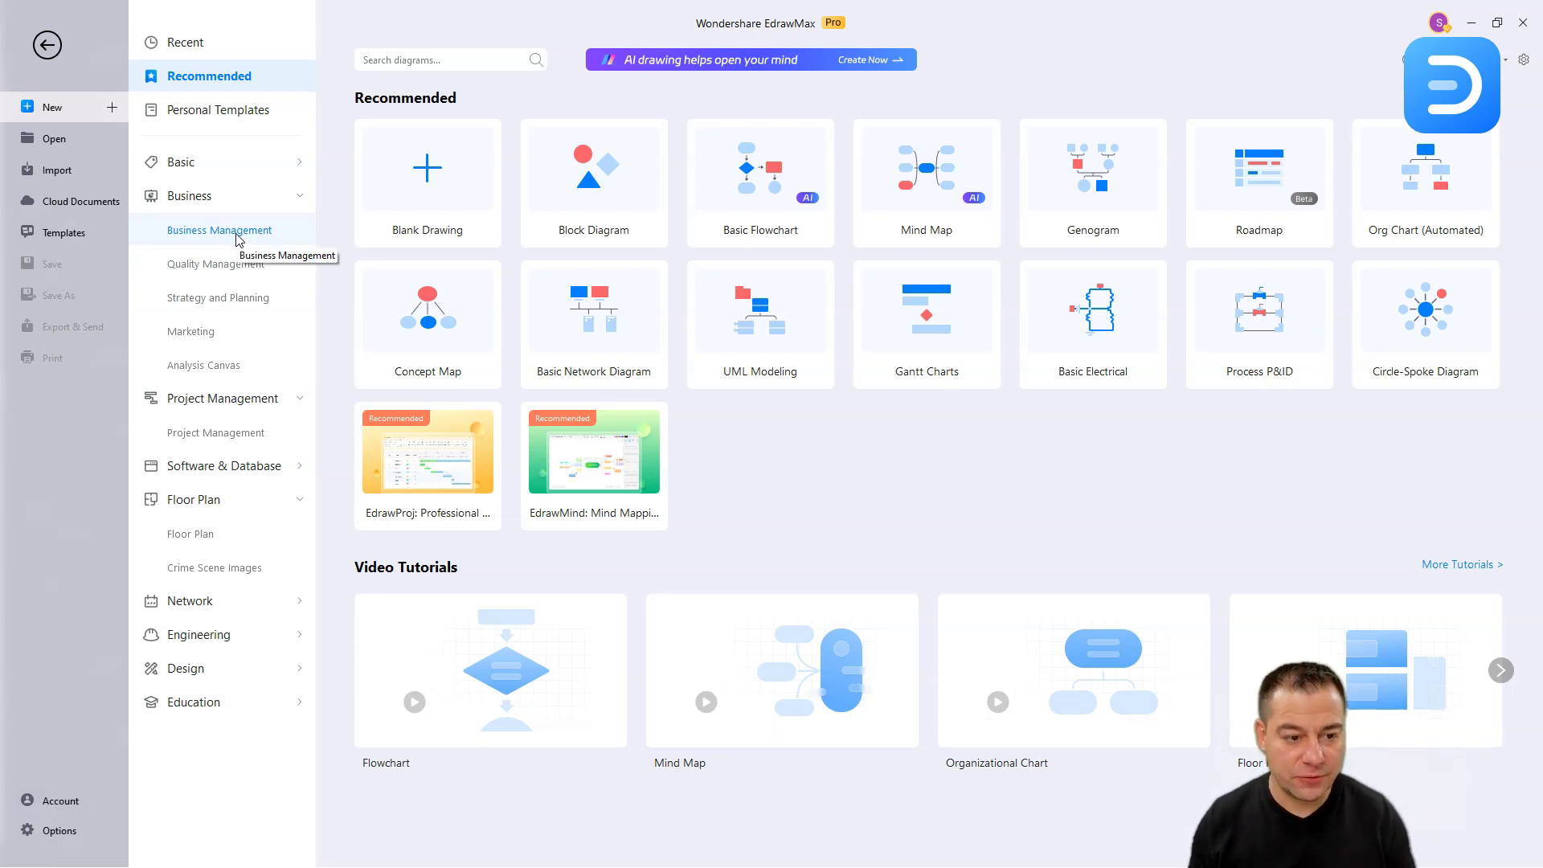
Browse the Basic, Business Management, Quality Management, Strategy and Planning, and Marketing templates
{"action": "left_click", "coordinate": [298, 165]}
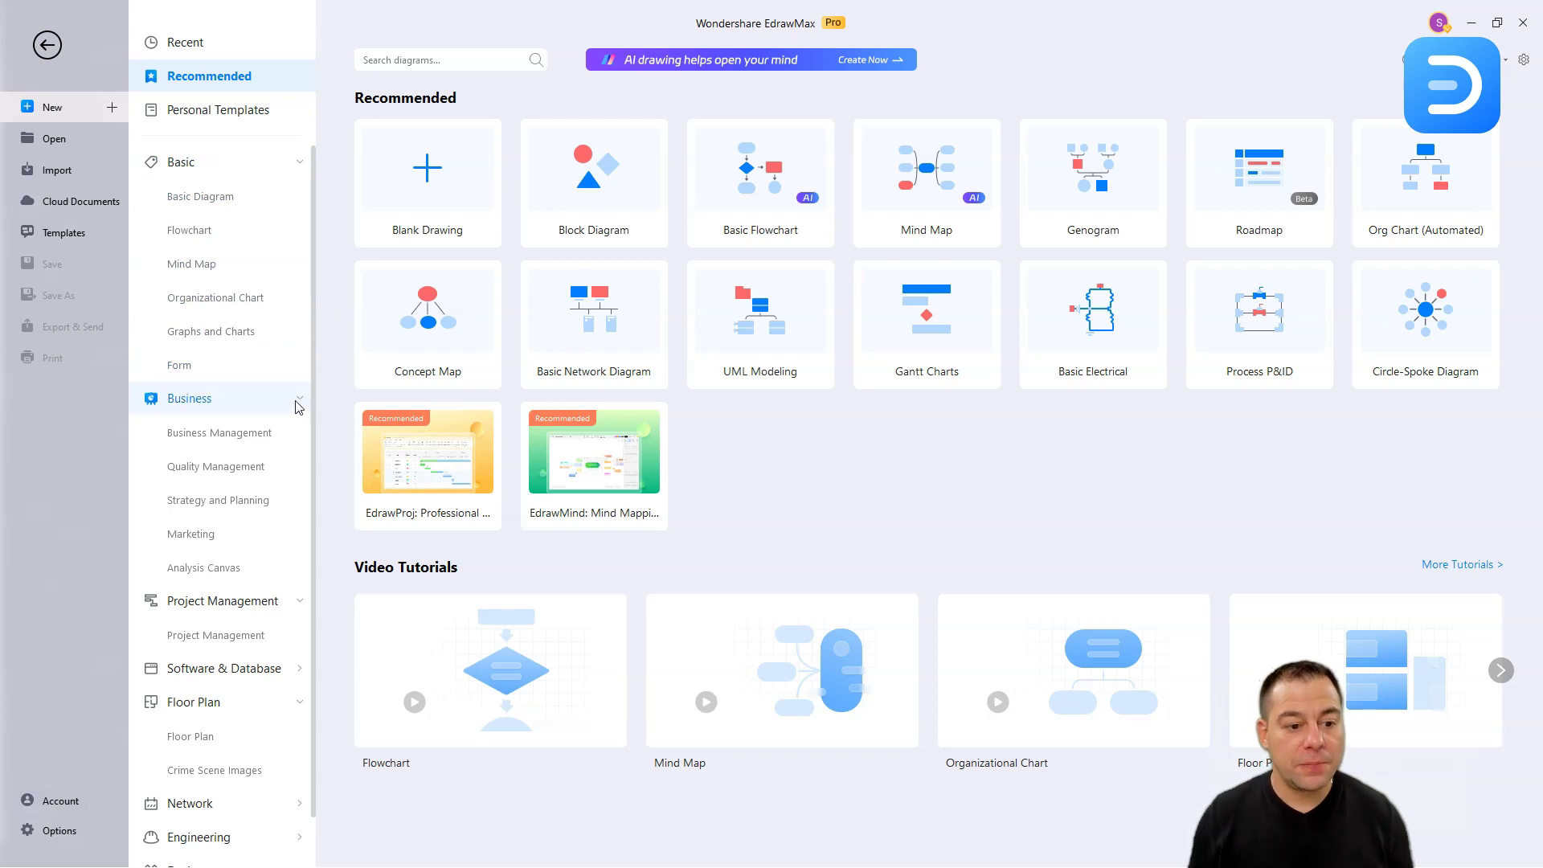
{"action": "left_click", "coordinate": [257, 435]}
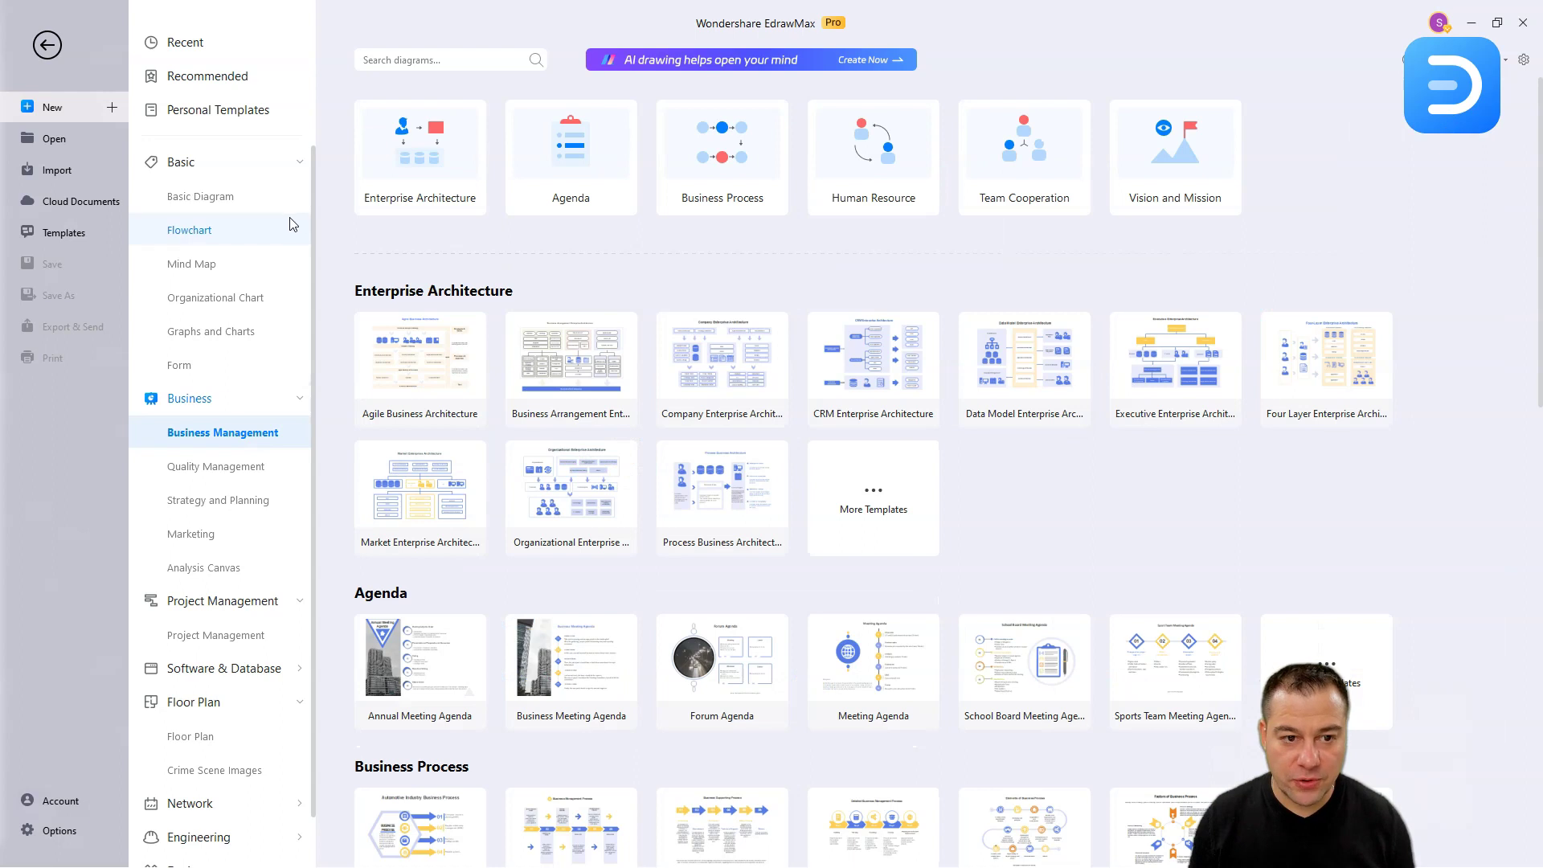
{"action": "mouse_move", "coordinate": [661, 195]}
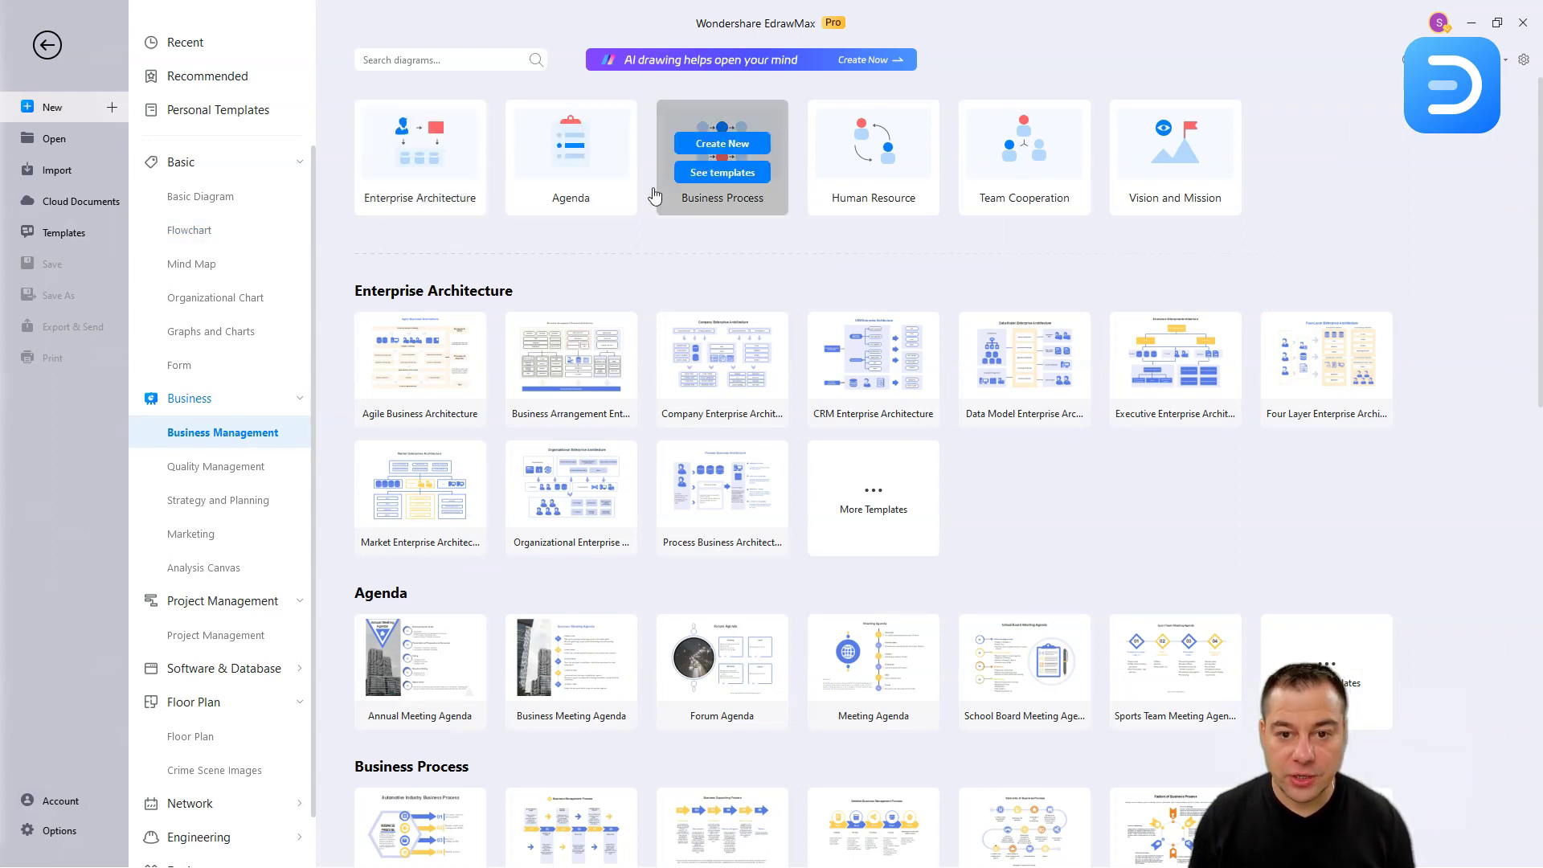
{"action": "mouse_move", "coordinate": [1169, 203]}
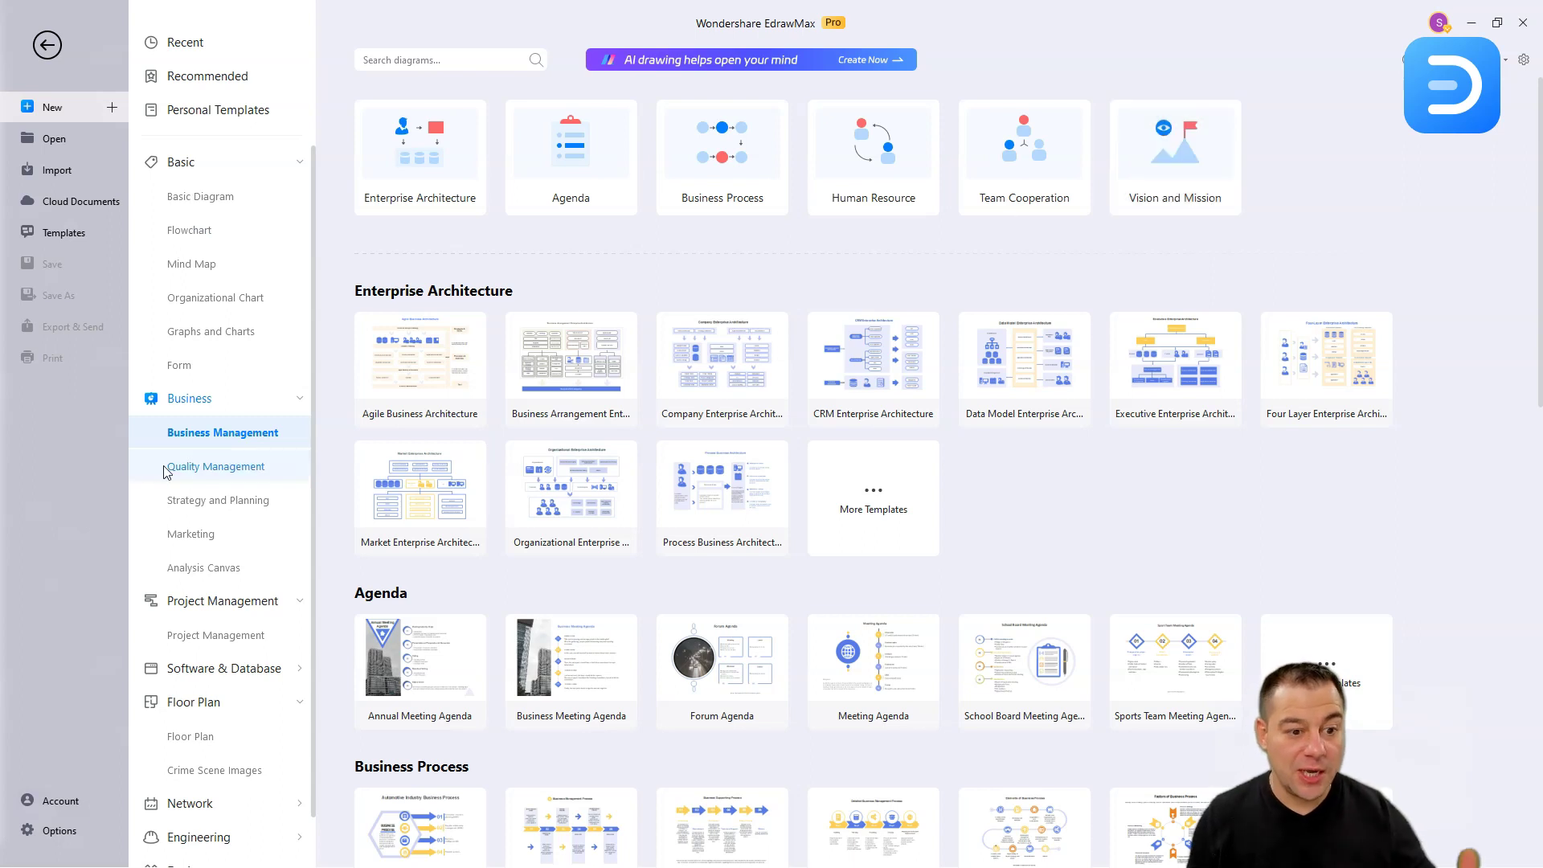
{"action": "left_click", "coordinate": [211, 469]}
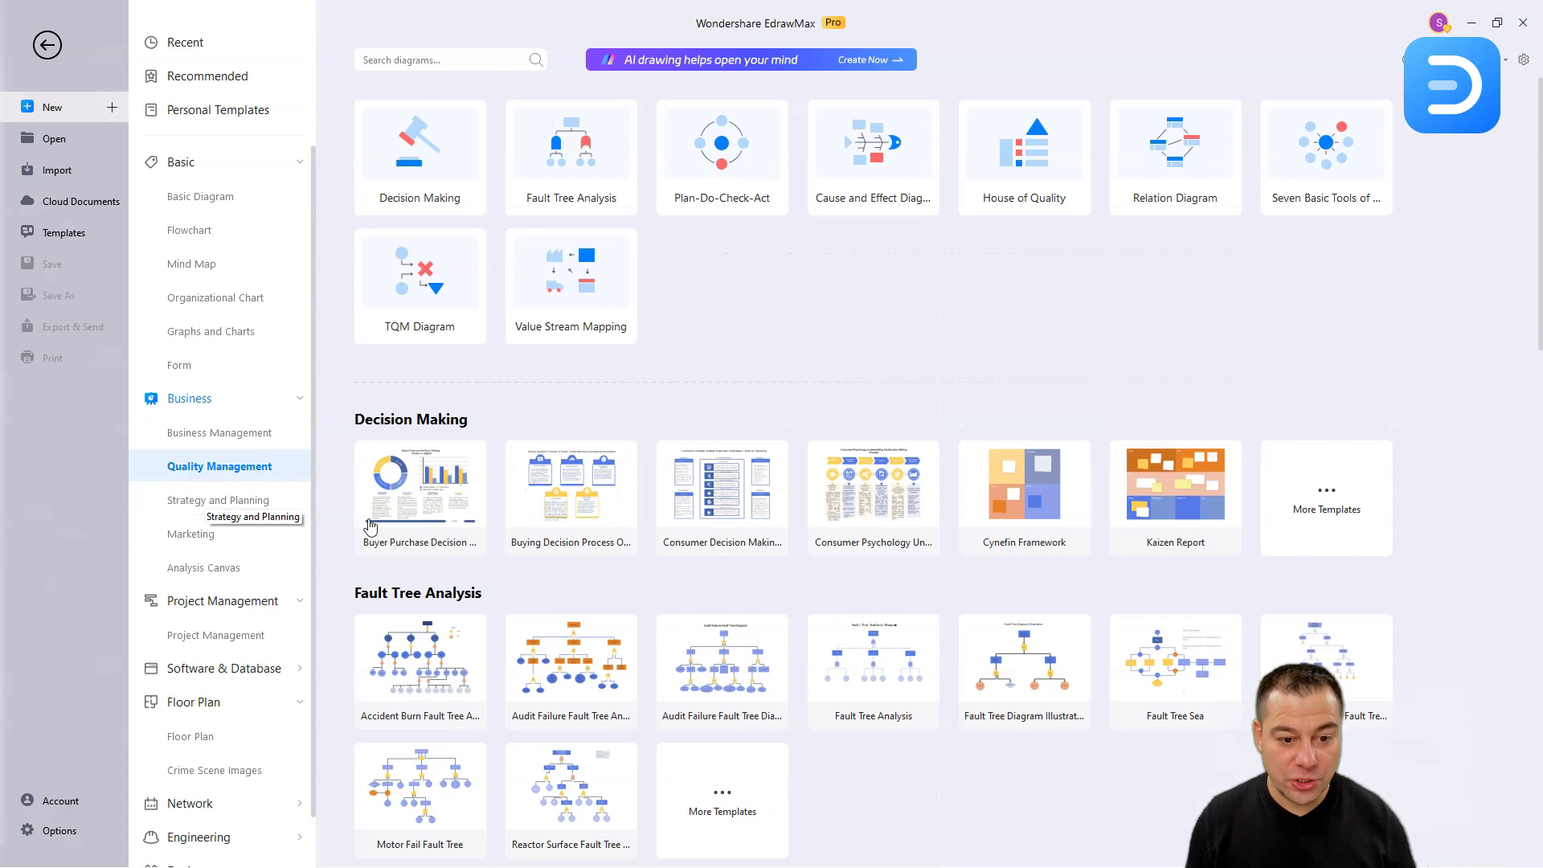
{"action": "left_click", "coordinate": [225, 499]}
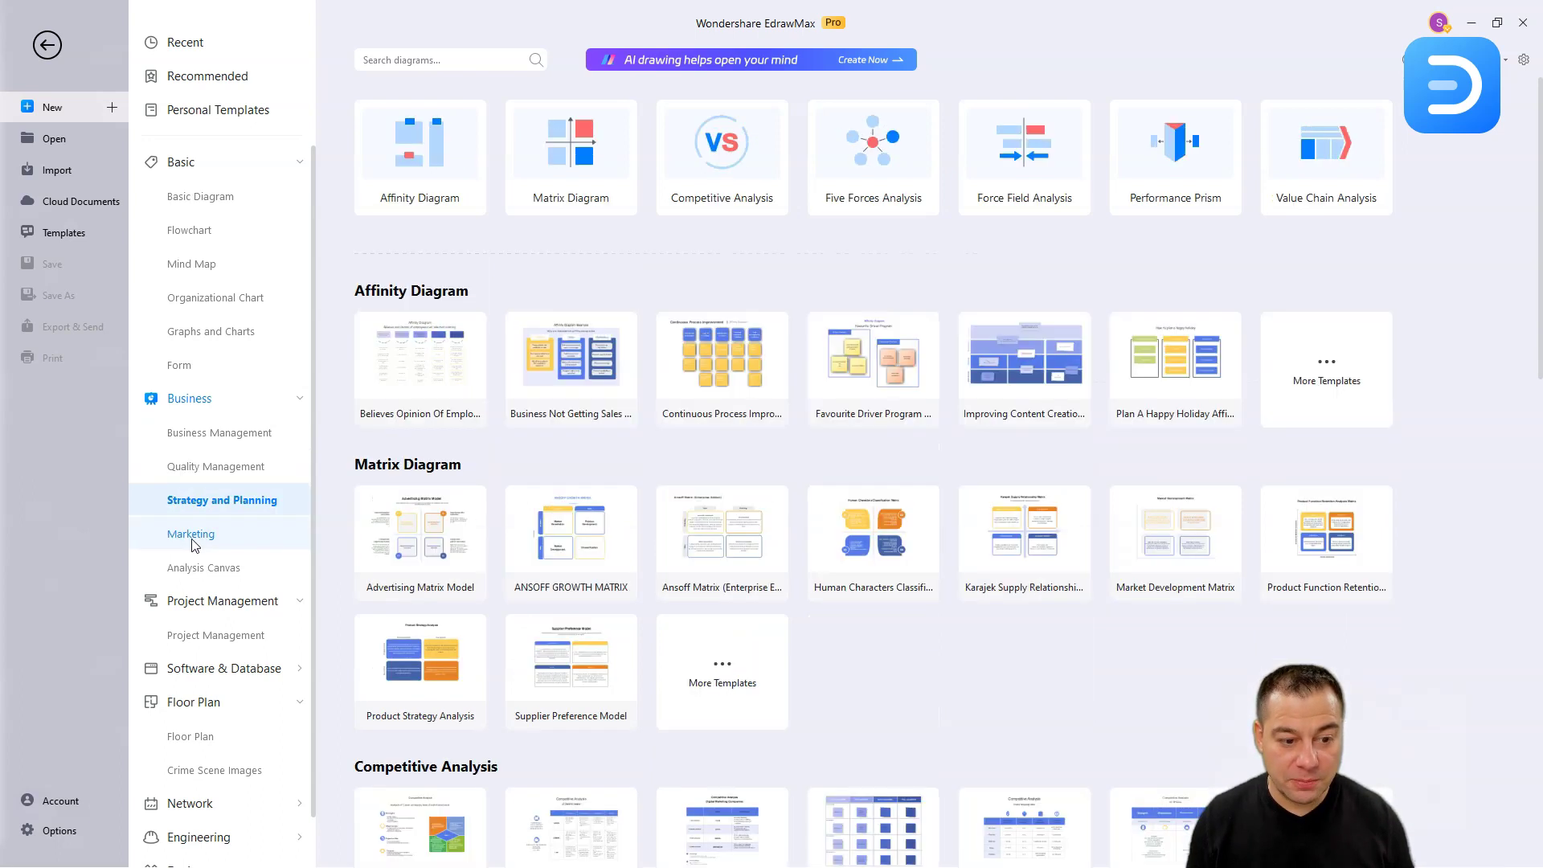
{"action": "left_click", "coordinate": [193, 536]}
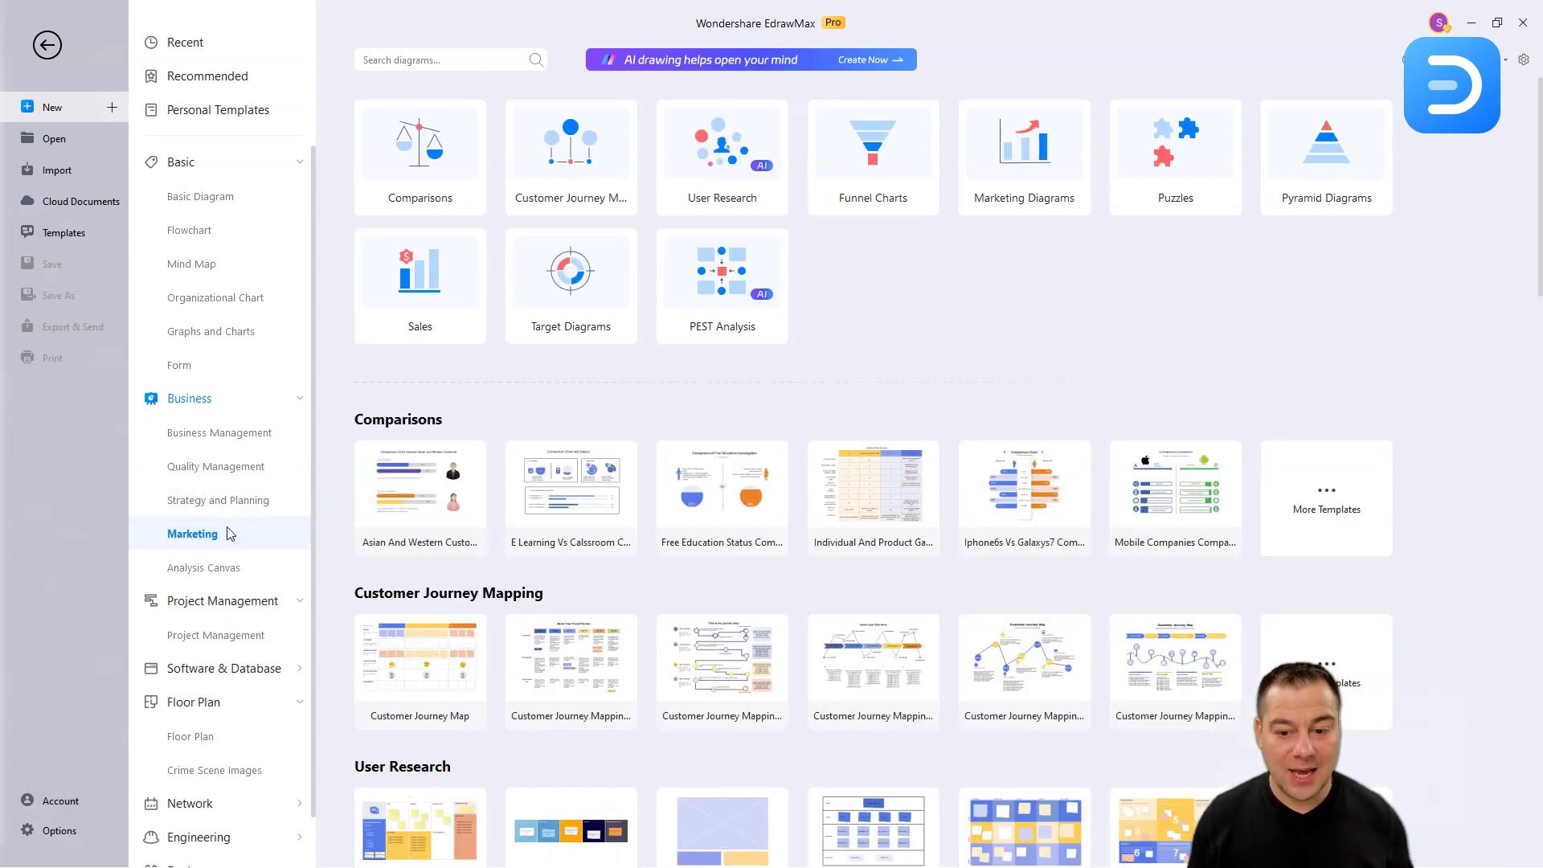
{"action": "scroll", "coordinate": [568, 562], "scroll_direction": "down", "scroll_amount": 2}
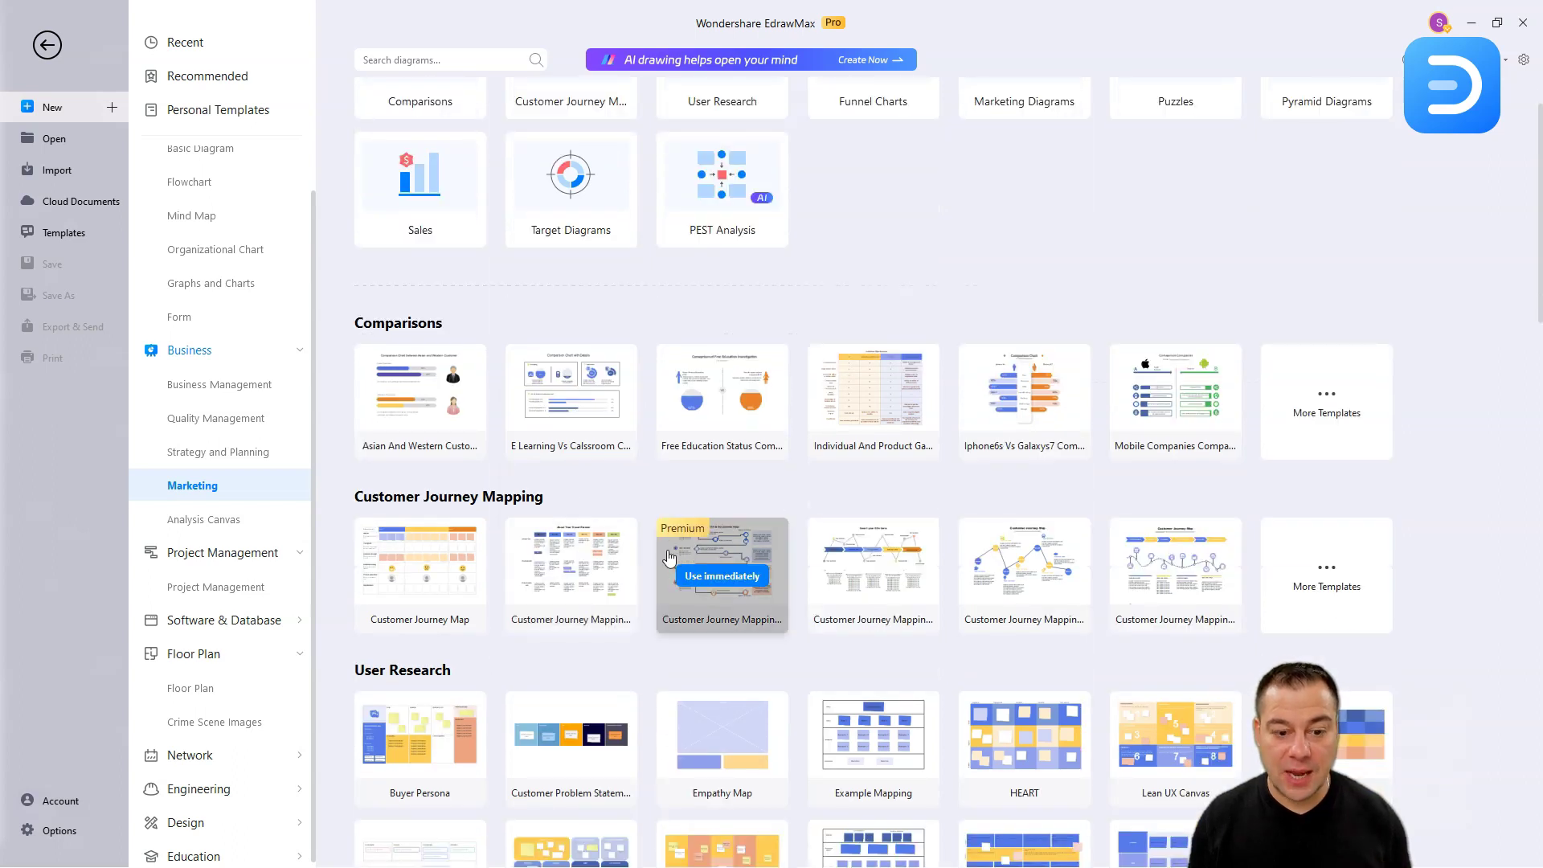
{"action": "scroll", "coordinate": [696, 545], "scroll_direction": "down", "scroll_amount": 1}
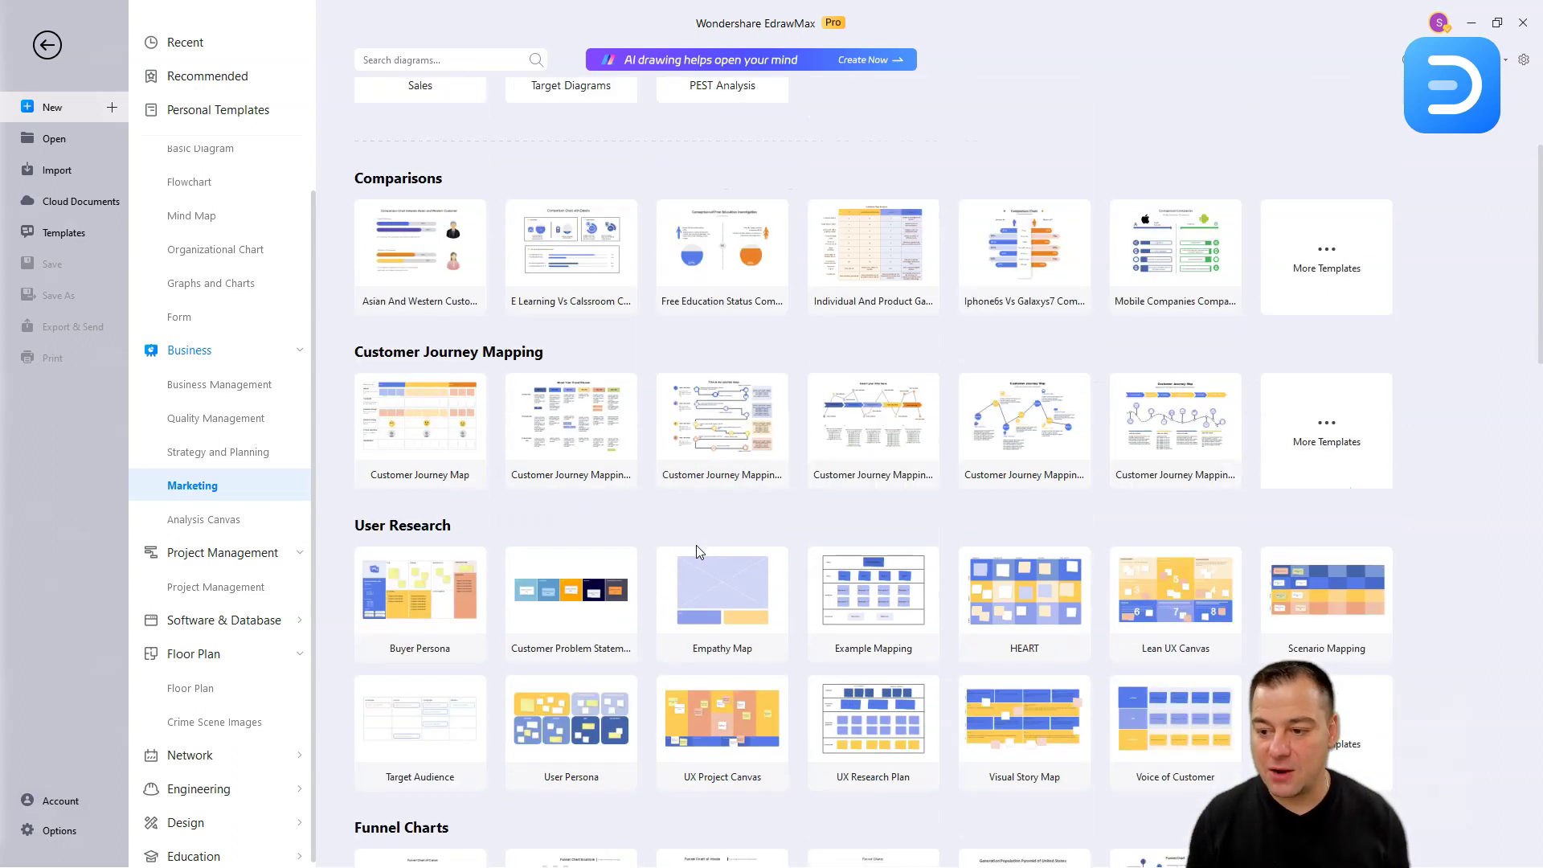
{"action": "mouse_move", "coordinate": [763, 464]}
{"action": "scroll", "coordinate": [571, 610], "scroll_direction": "down", "scroll_amount": 2}
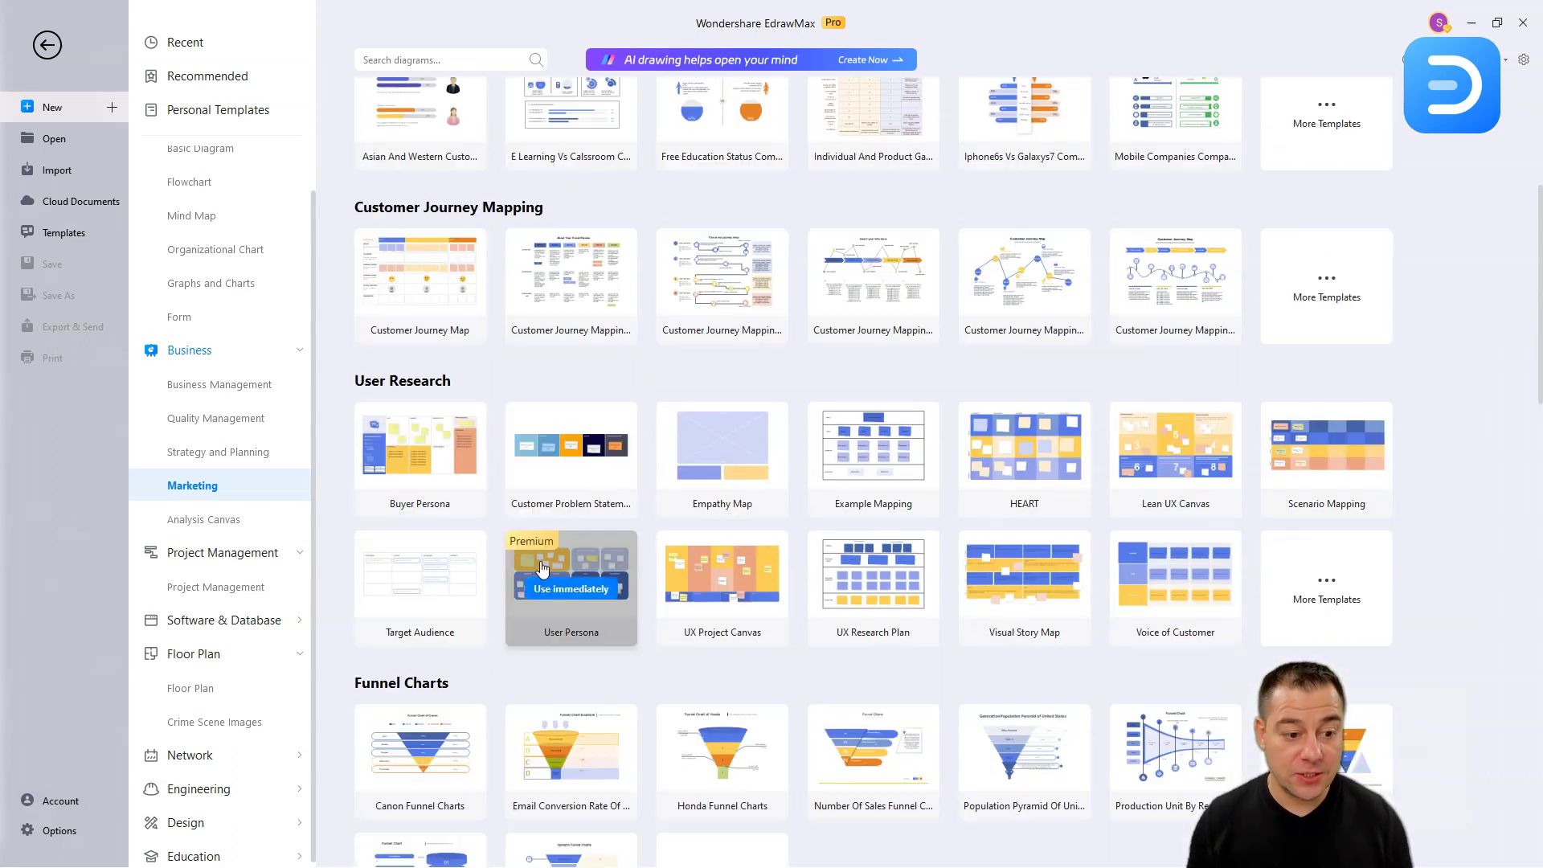
Collapse Project Management, expand Software & Database, and show the Database Modeling templates
{"action": "left_click", "coordinate": [254, 551]}
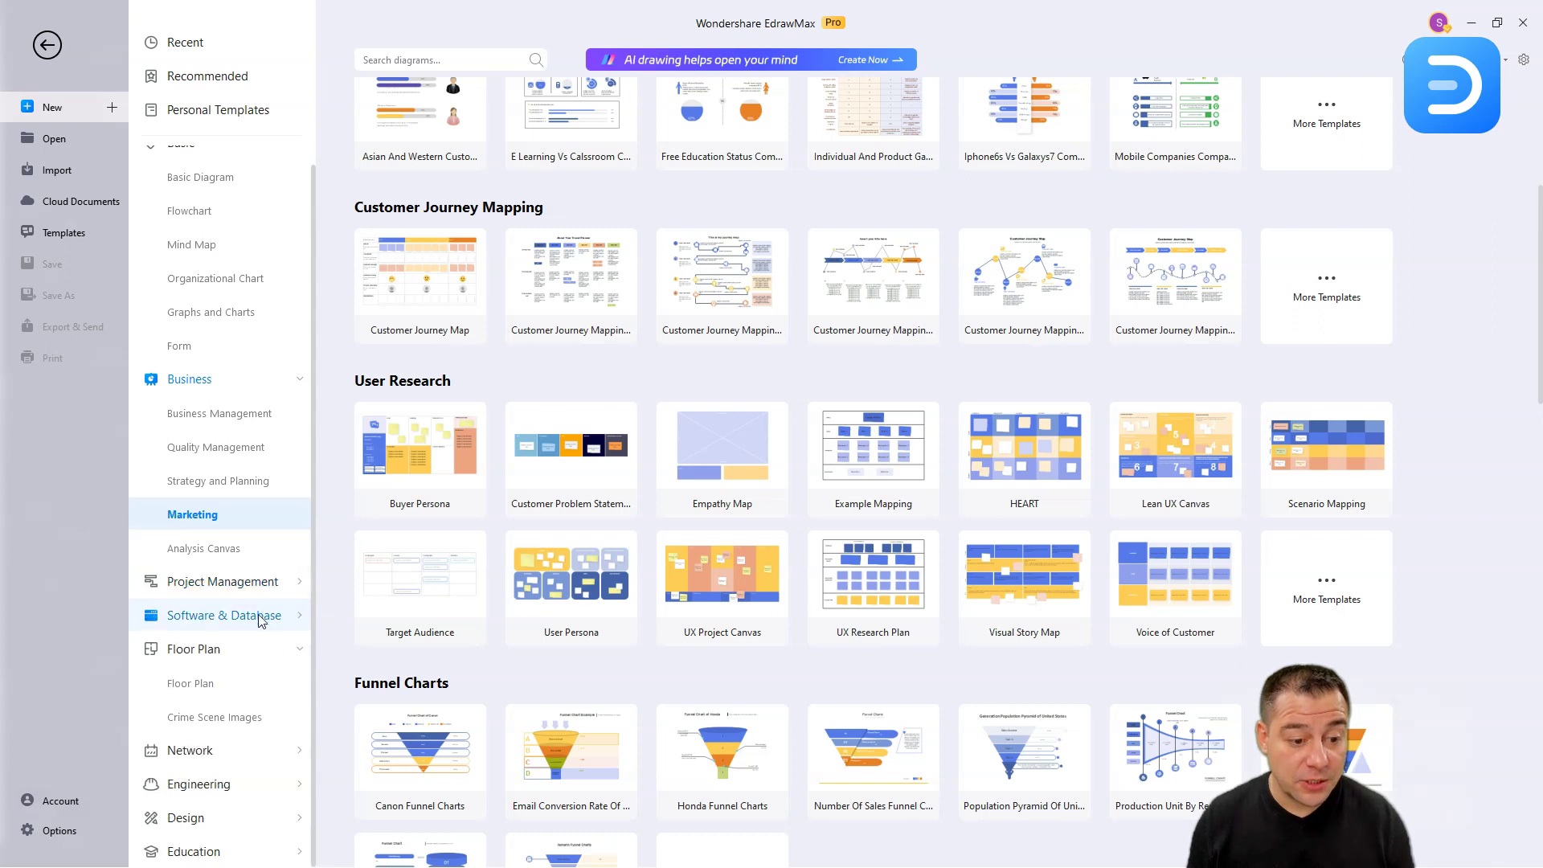
{"action": "left_click", "coordinate": [254, 621]}
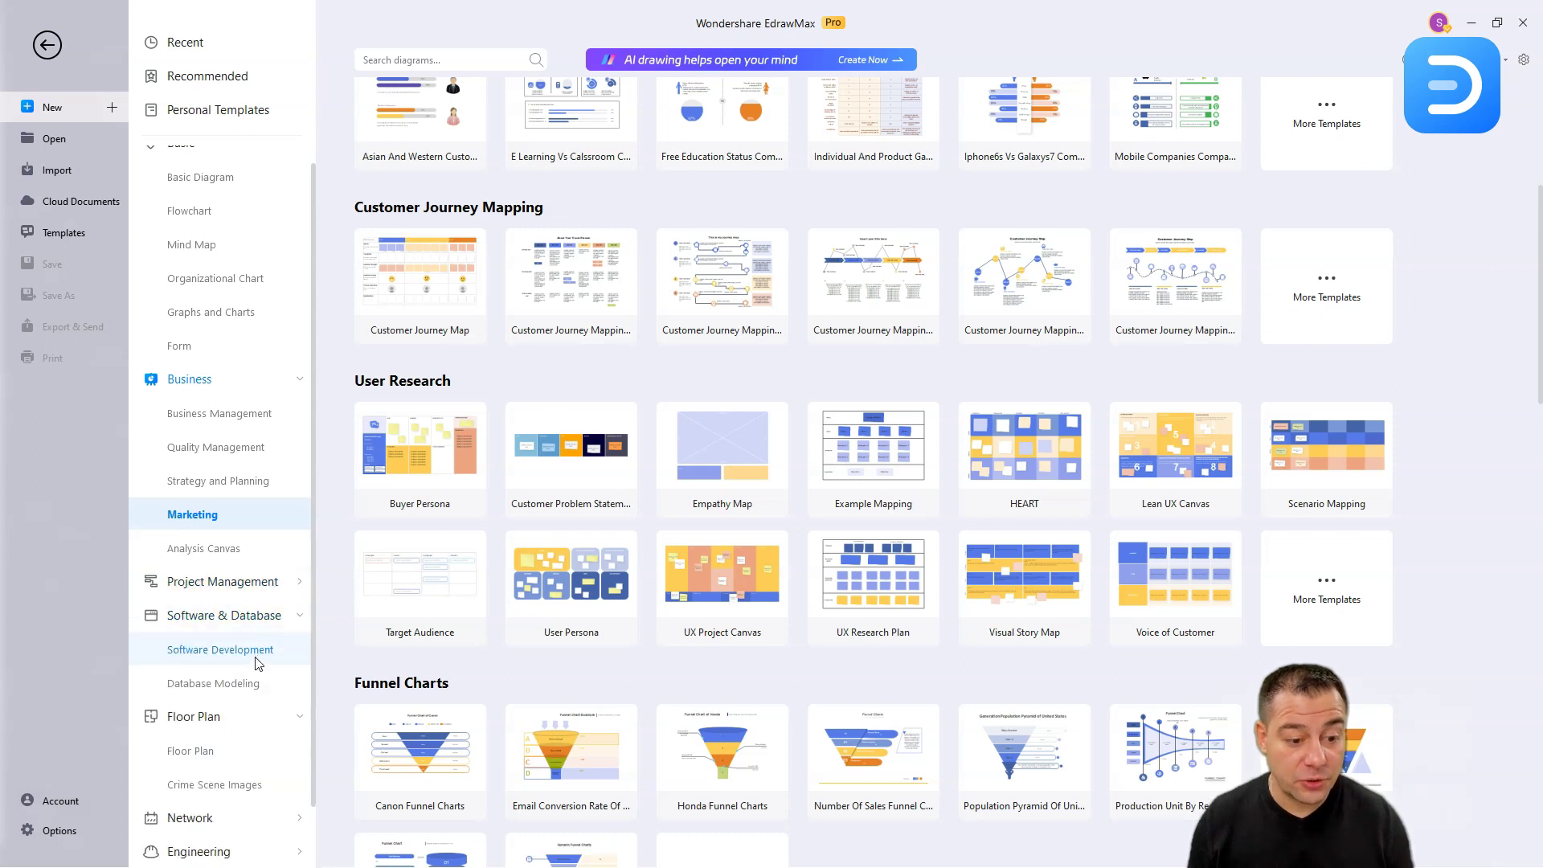
{"action": "left_click", "coordinate": [219, 684]}
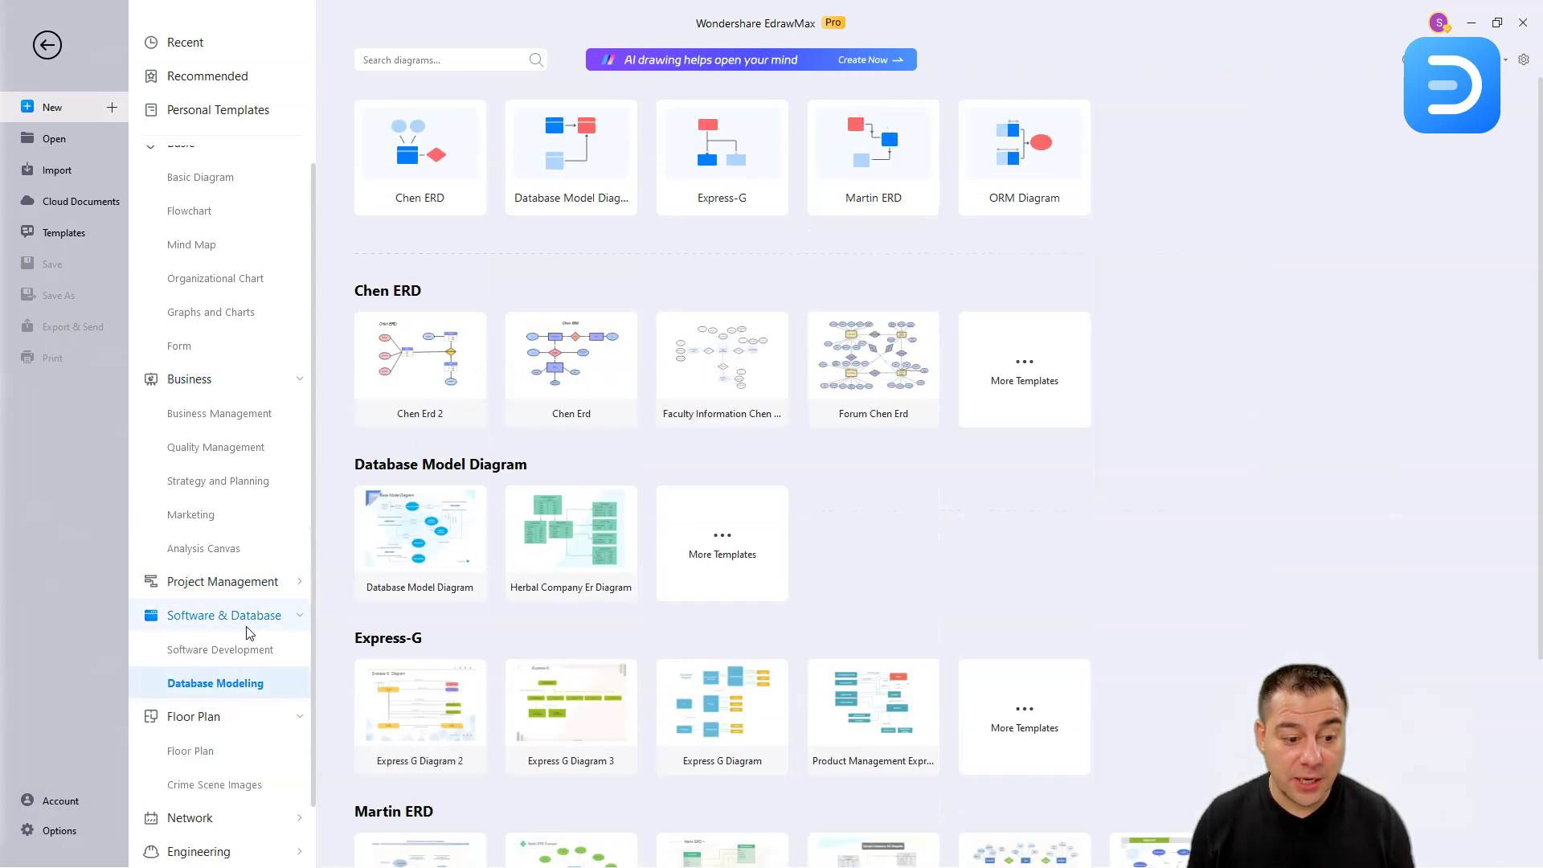
{"action": "scroll", "coordinate": [241, 631], "scroll_direction": "down", "scroll_amount": 1}
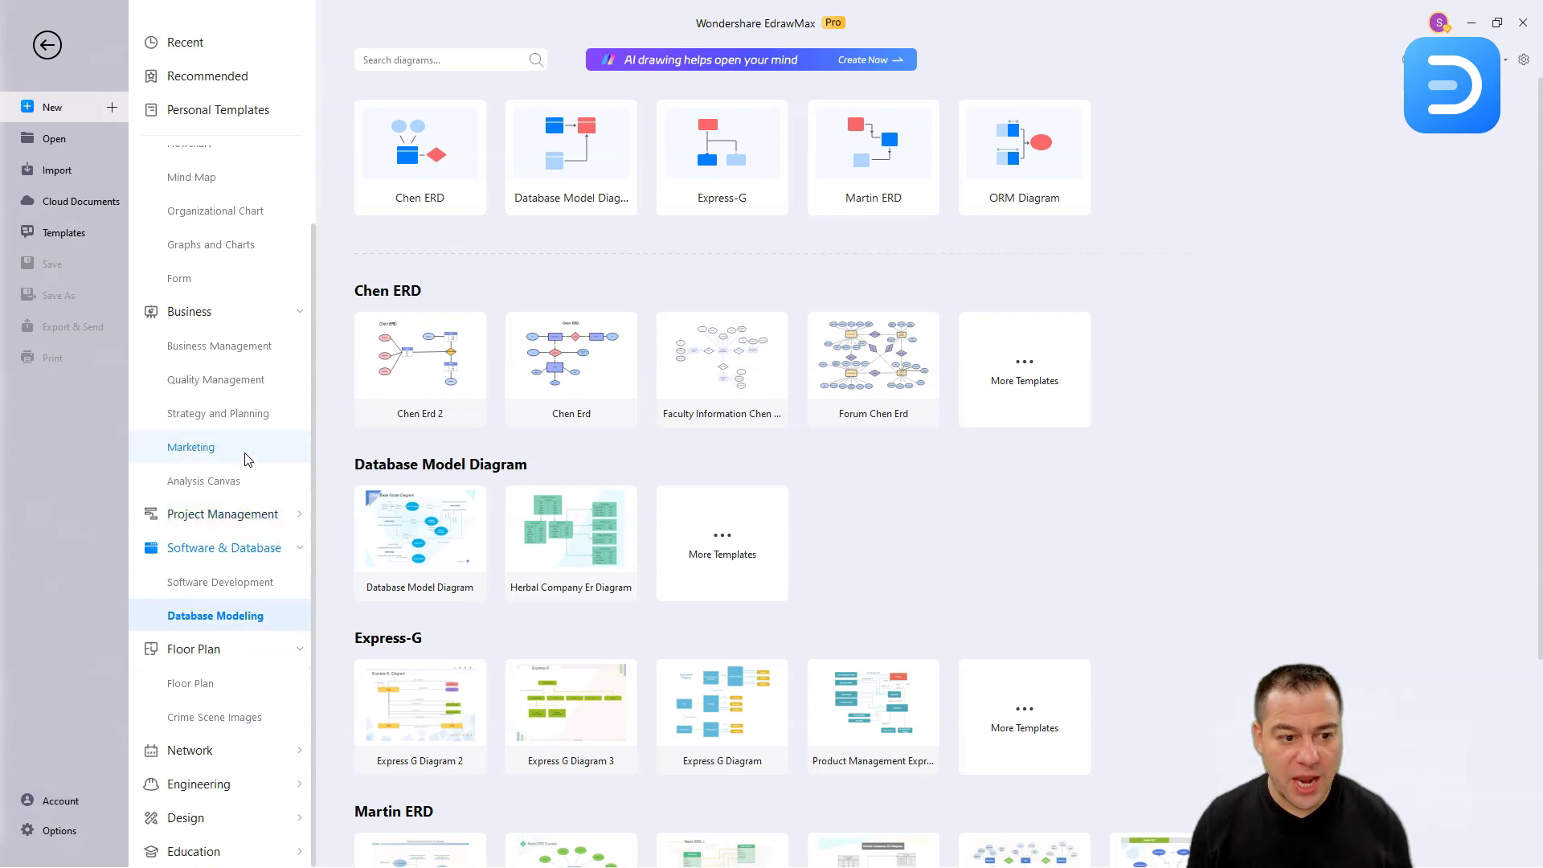
{"action": "scroll", "coordinate": [217, 427], "scroll_direction": "up", "scroll_amount": 1}
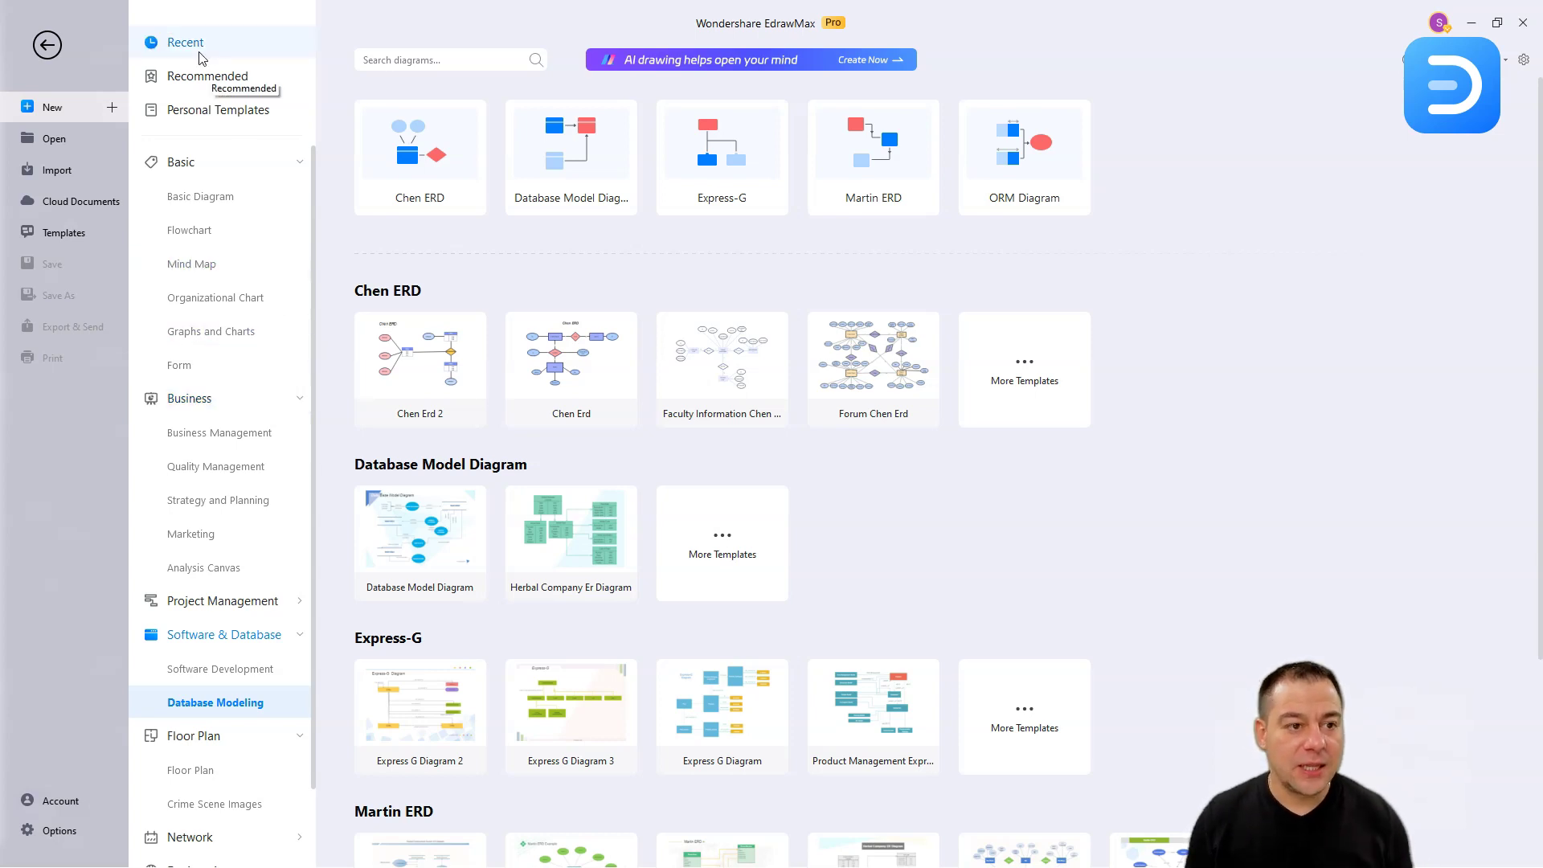
Return to Recommended and start a new drawing from the AI drawing 'Create Now' banner
{"action": "left_click", "coordinate": [197, 80]}
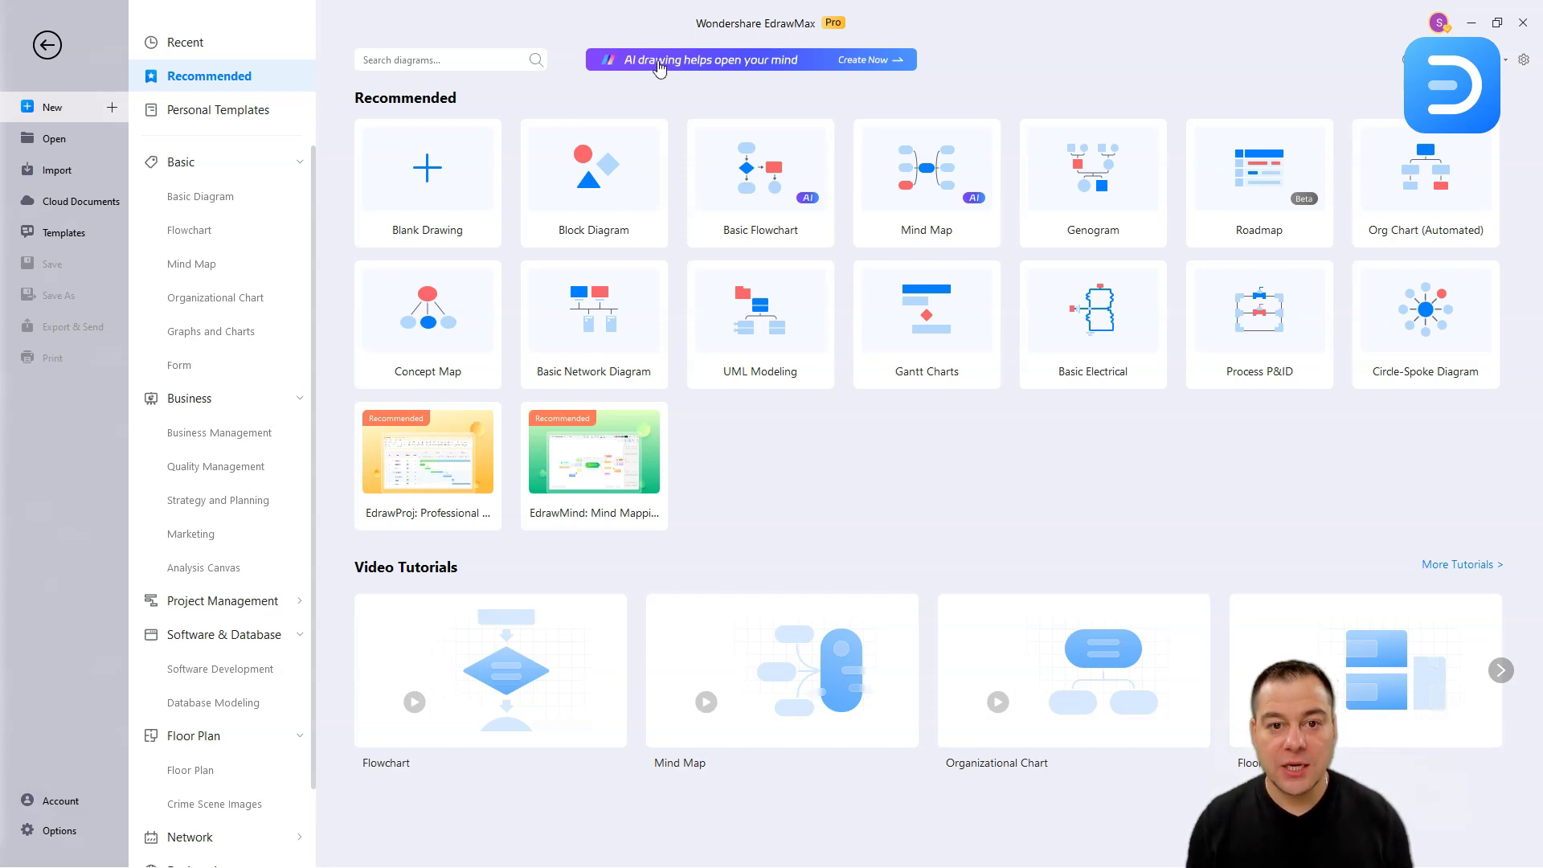
{"action": "mouse_move", "coordinate": [446, 187]}
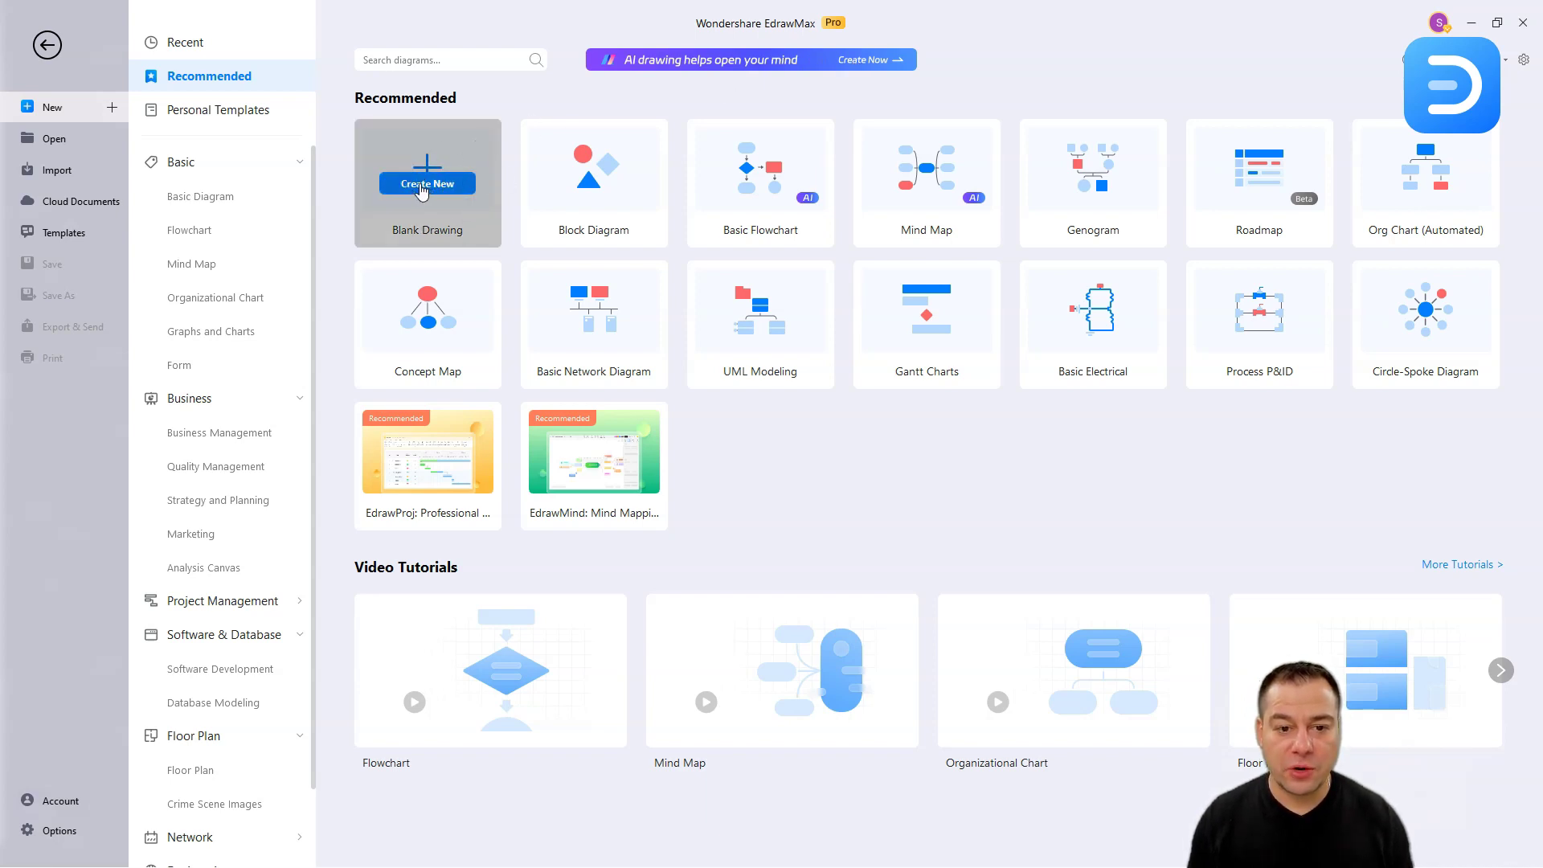
{"action": "mouse_move", "coordinate": [993, 185]}
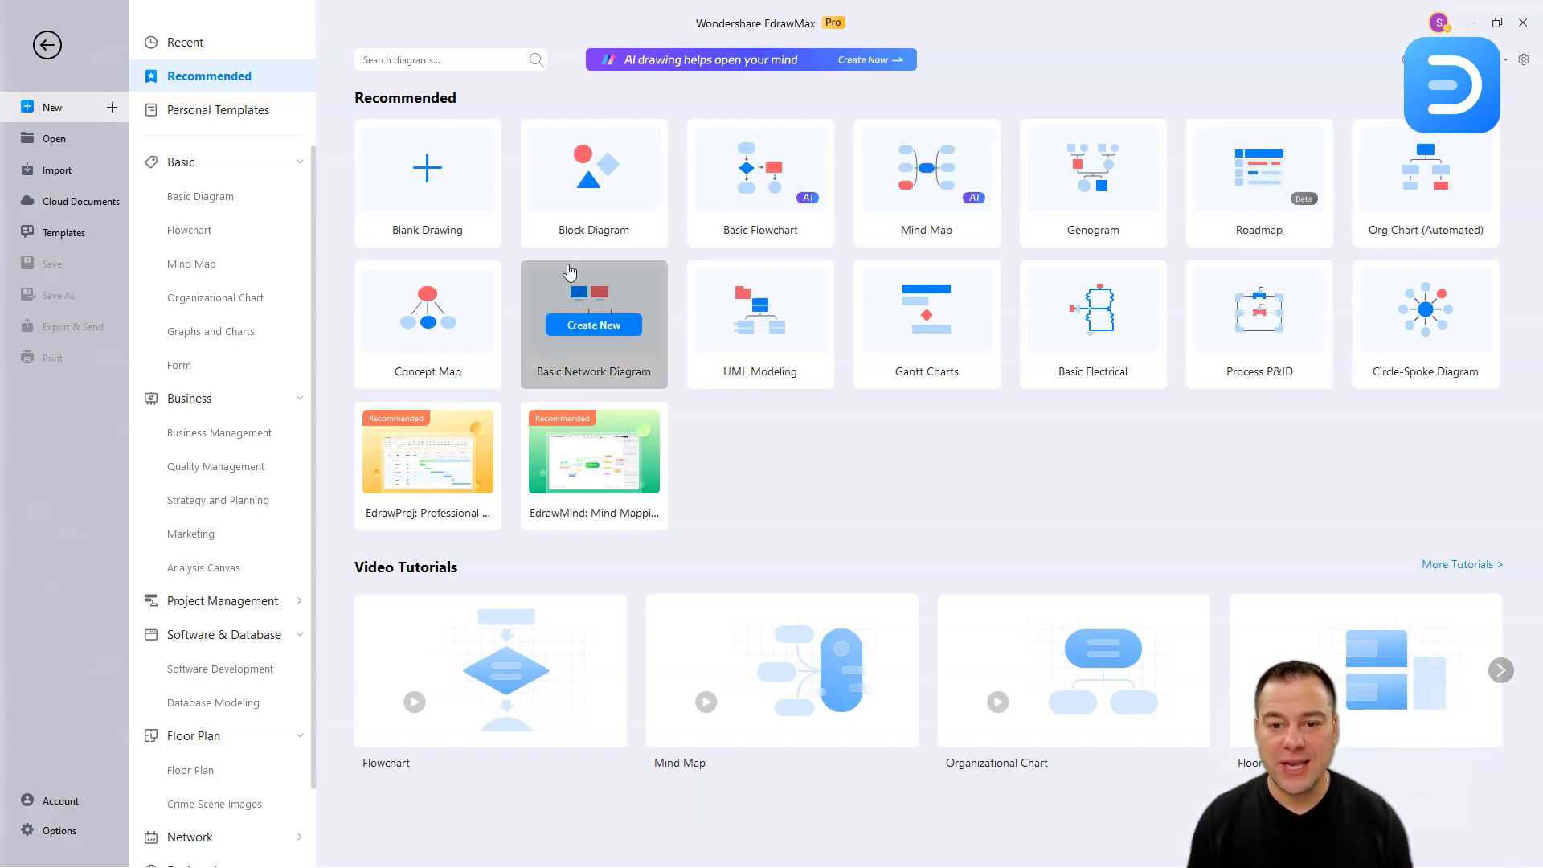
{"action": "mouse_move", "coordinate": [784, 213]}
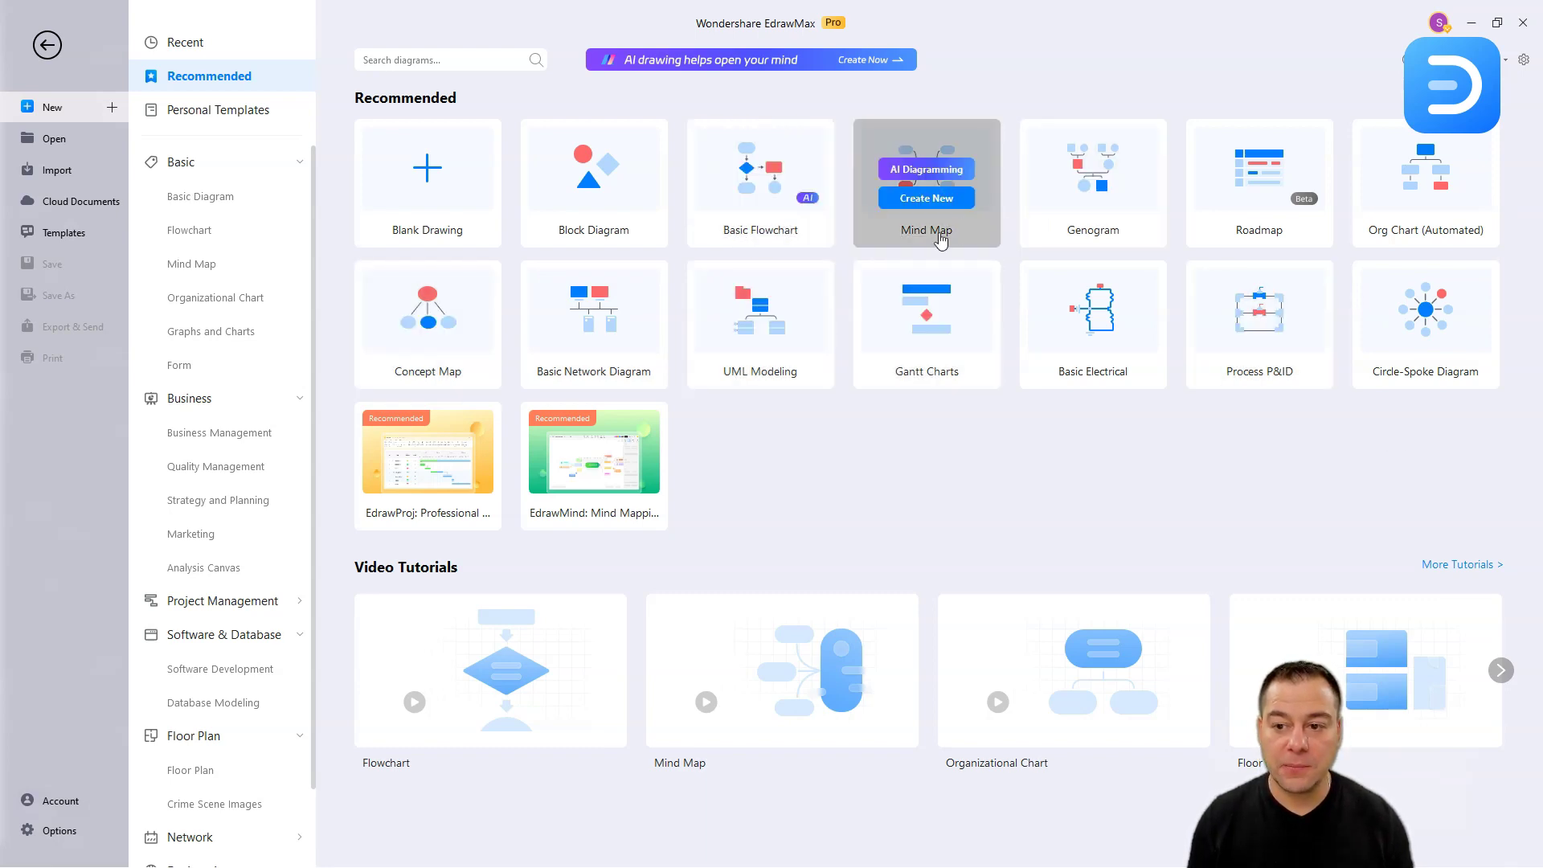
{"action": "left_click", "coordinate": [862, 61]}
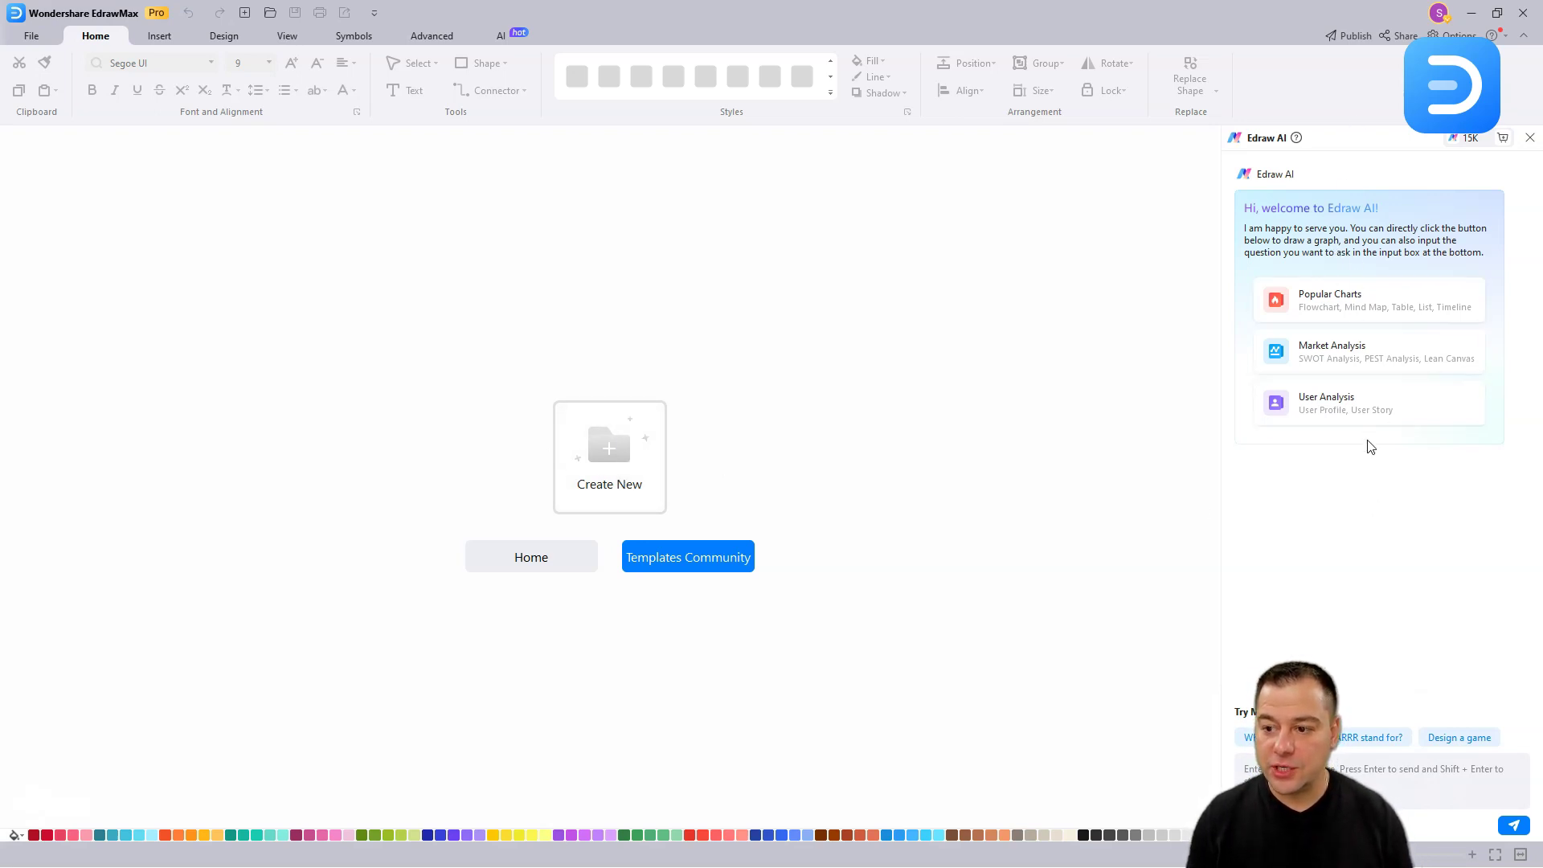
Open Popular Charts, then the Market Analysis options, in the Edraw AI panel
{"action": "left_click", "coordinate": [1354, 310]}
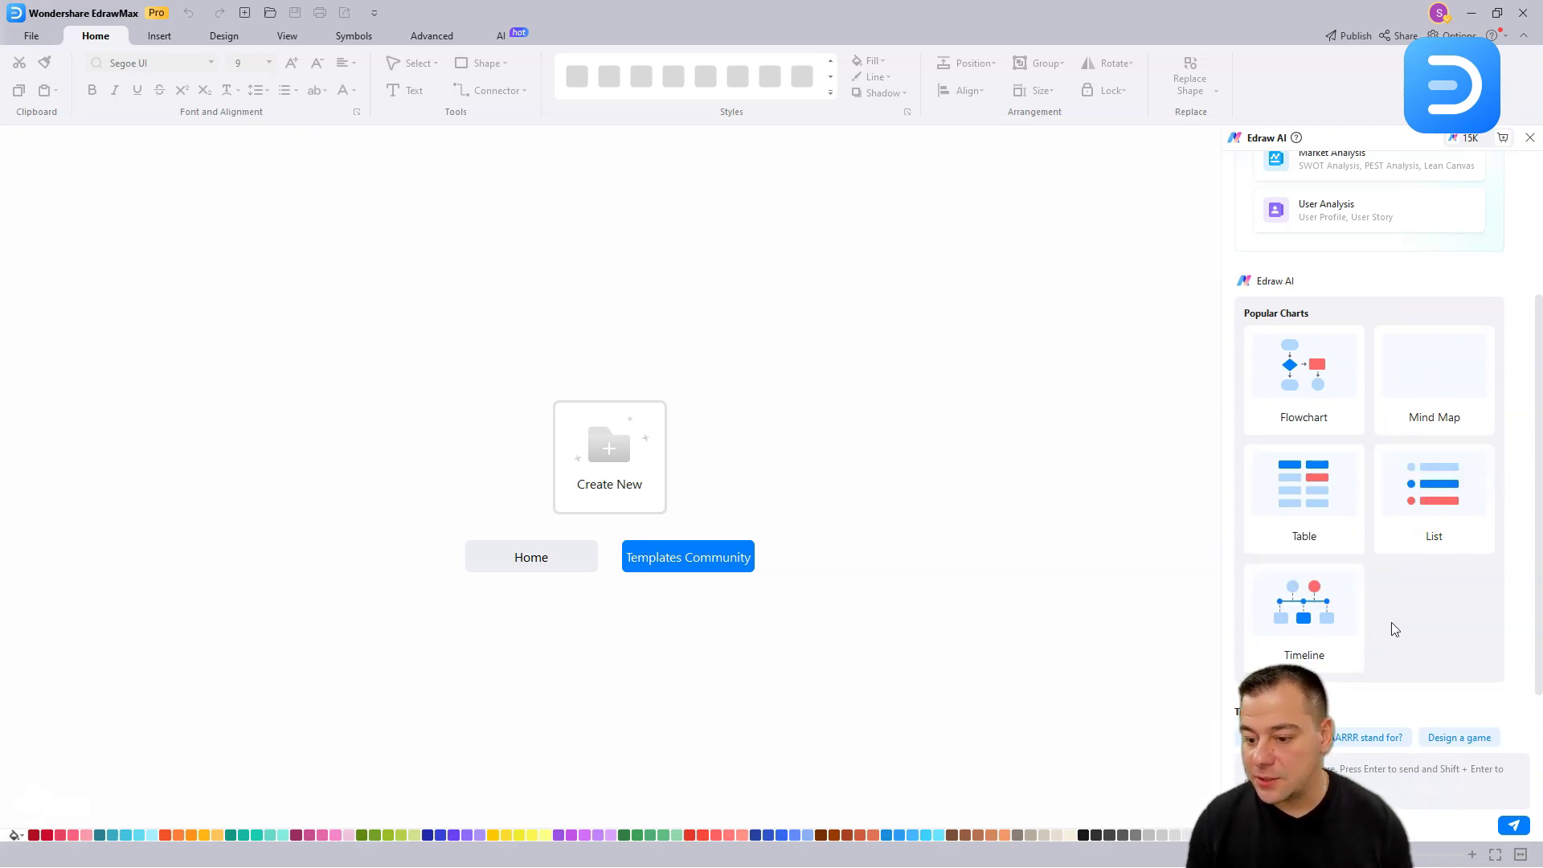
{"action": "scroll", "coordinate": [1381, 626], "scroll_direction": "up", "scroll_amount": 2}
{"action": "left_click", "coordinate": [1355, 316]}
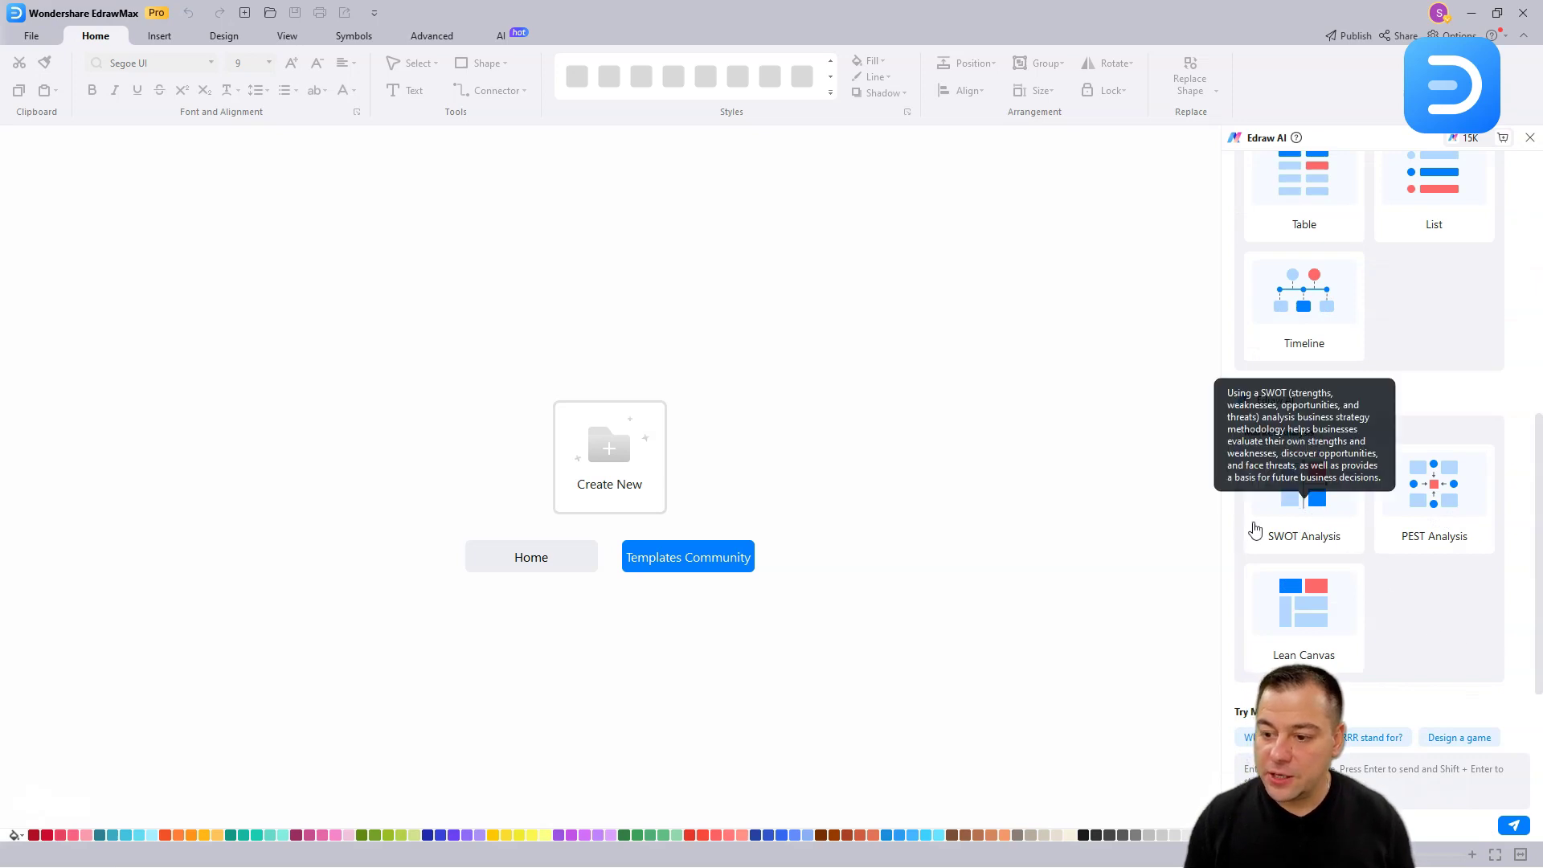
Choose SWOT Analysis and send the event management industry subject to Edraw AI
{"action": "left_click", "coordinate": [1309, 516]}
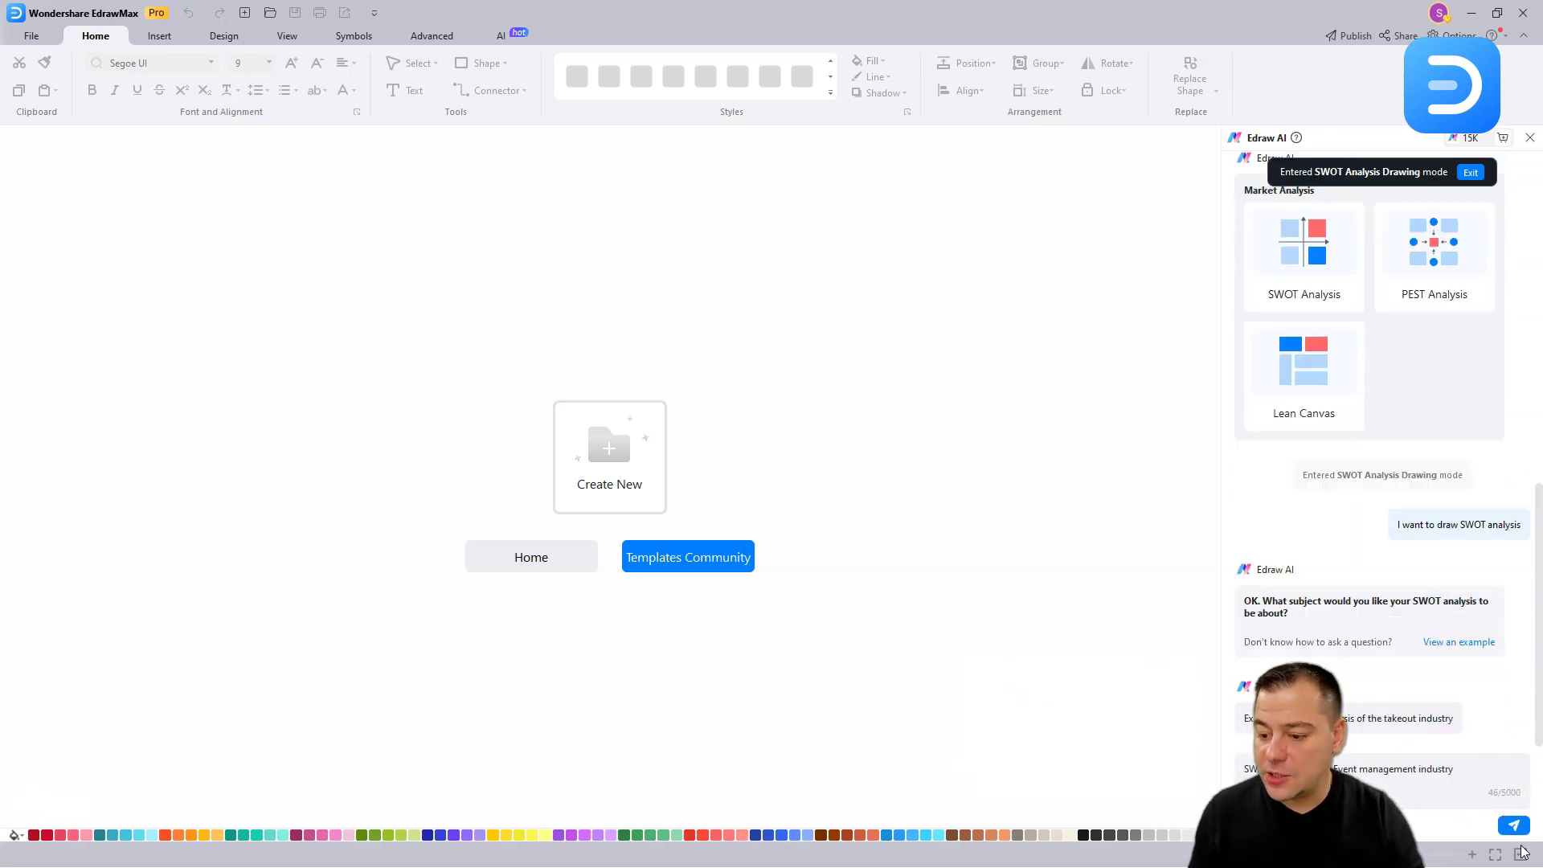
{"action": "left_click", "coordinate": [1511, 828]}
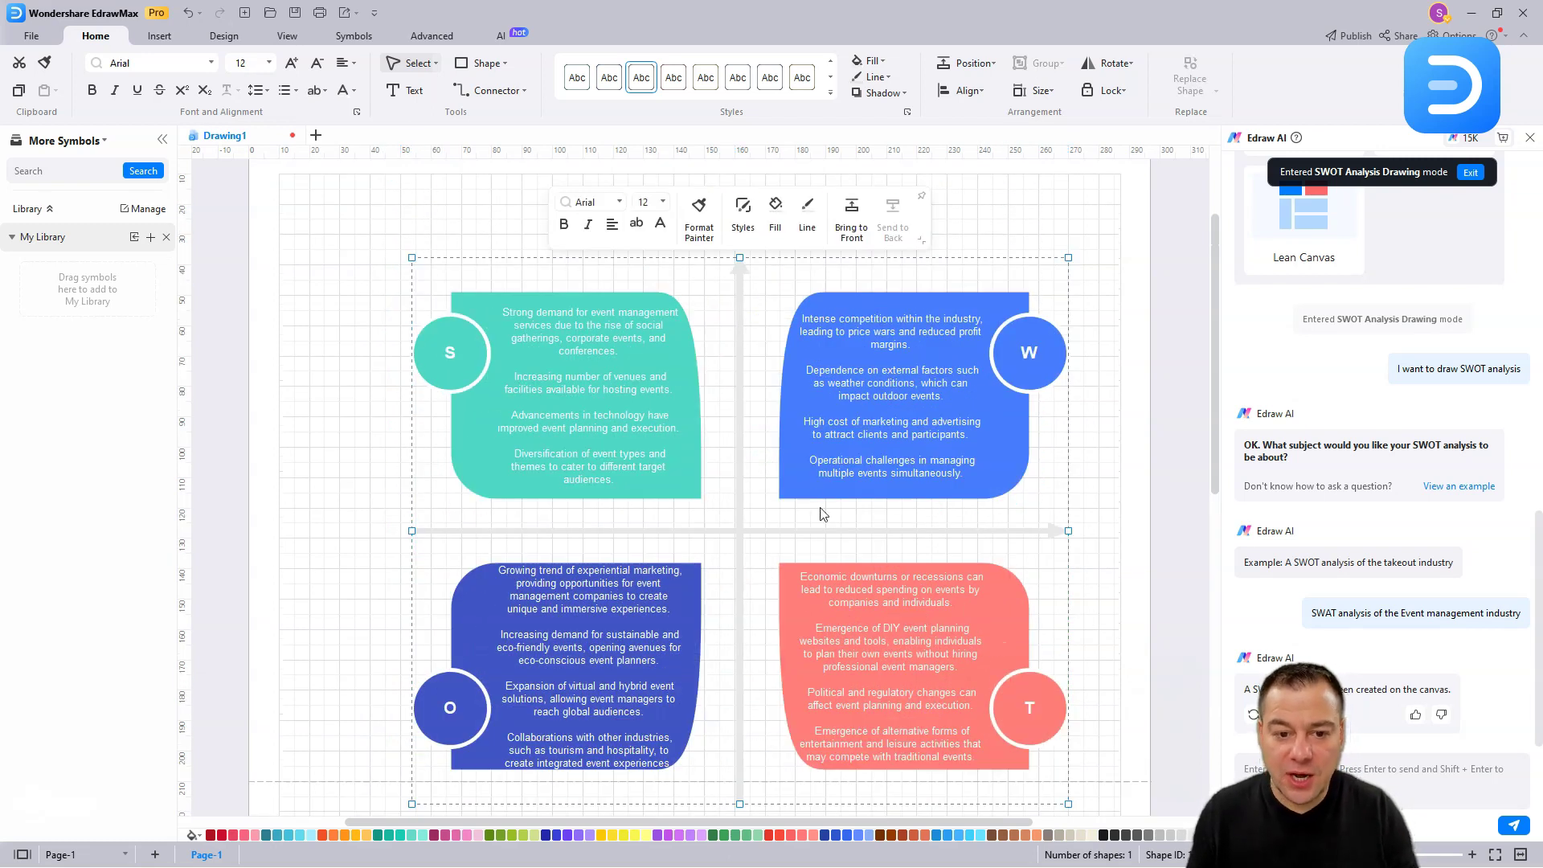
Resize the SWOT diagram and move the Strengths, Weaknesses, Threats and Opportunities boxes inward
{"action": "left_click_drag", "start_coordinate": [410, 256], "coordinate": [347, 204]}
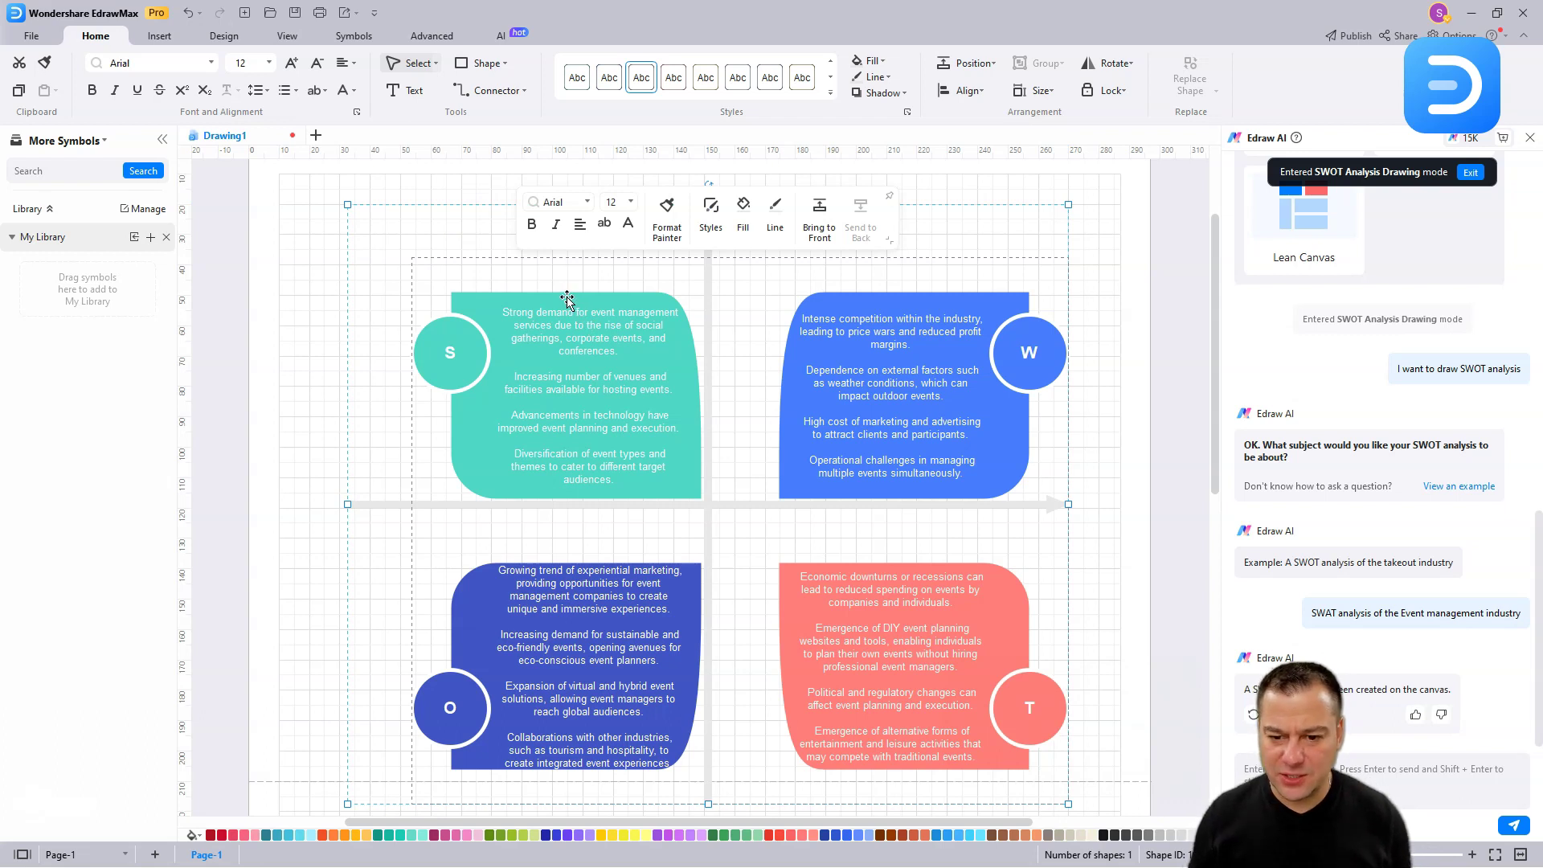
{"action": "left_click_drag", "start_coordinate": [872, 418], "coordinate": [832, 411]}
{"action": "left_click", "coordinate": [505, 389]}
{"action": "left_click_drag", "start_coordinate": [568, 392], "coordinate": [542, 377]}
{"action": "left_click_drag", "start_coordinate": [879, 416], "coordinate": [884, 394]}
{"action": "left_click_drag", "start_coordinate": [898, 621], "coordinate": [868, 615]}
{"action": "left_click_drag", "start_coordinate": [577, 658], "coordinate": [503, 665]}
Recentre the axis arrows, nudge the Opportunities box, and select the Threats box
{"action": "left_click", "coordinate": [712, 423]}
{"action": "left_click_drag", "start_coordinate": [707, 358], "coordinate": [705, 324]}
{"action": "scroll", "coordinate": [764, 294], "scroll_direction": "up", "scroll_amount": 1}
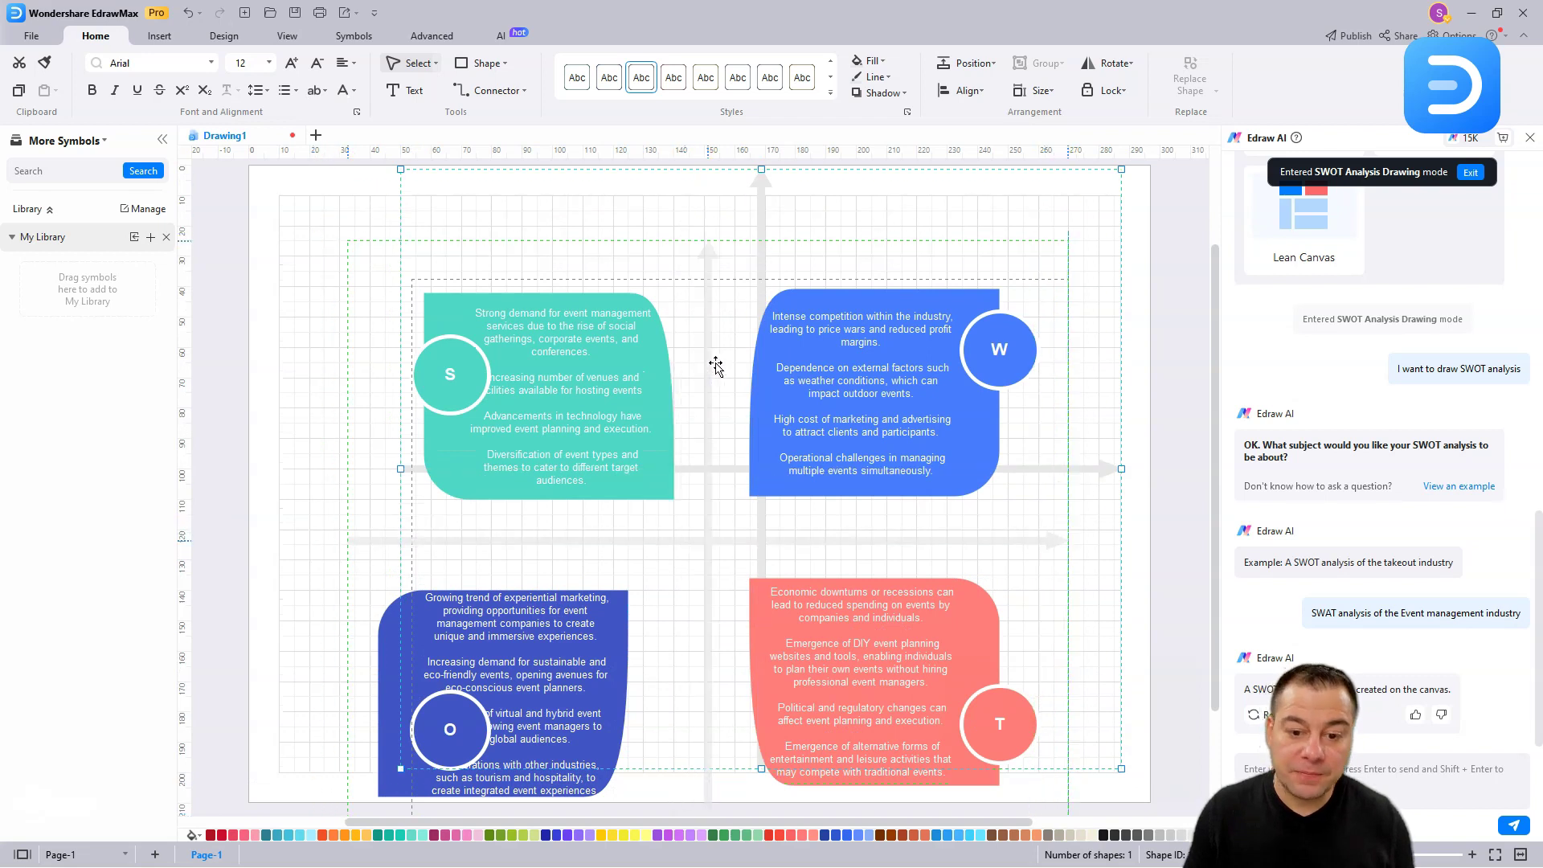
{"action": "scroll", "coordinate": [717, 366], "scroll_direction": "down", "scroll_amount": 1}
{"action": "left_click_drag", "start_coordinate": [567, 667], "coordinate": [605, 652]}
{"action": "left_click", "coordinate": [868, 557]}
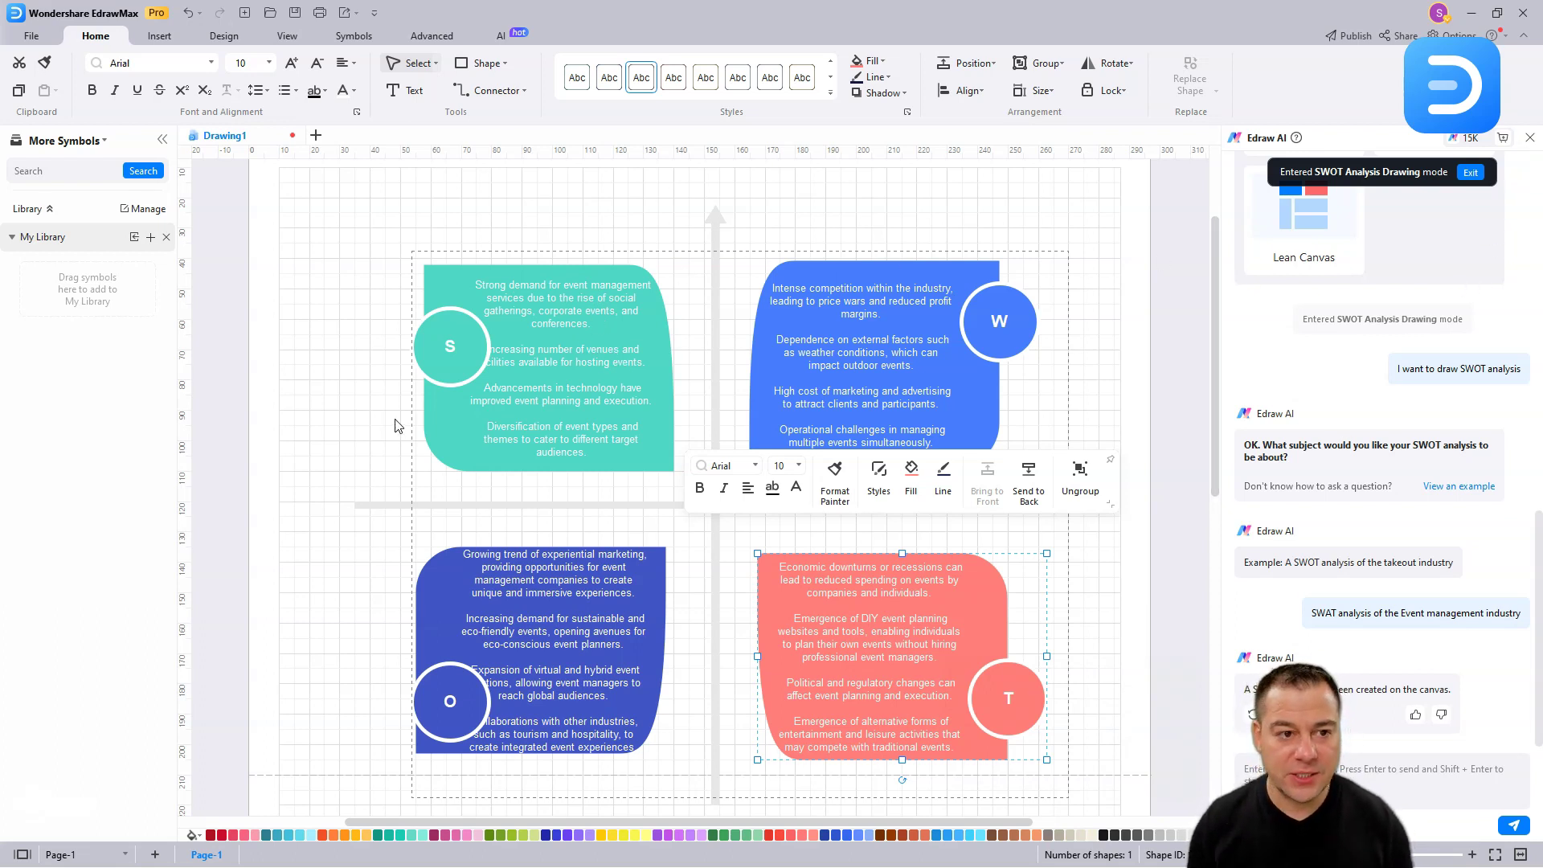
Choose User Story from the AI tab's More AI diagram types for Edraw AI
{"action": "left_click", "coordinate": [1529, 138]}
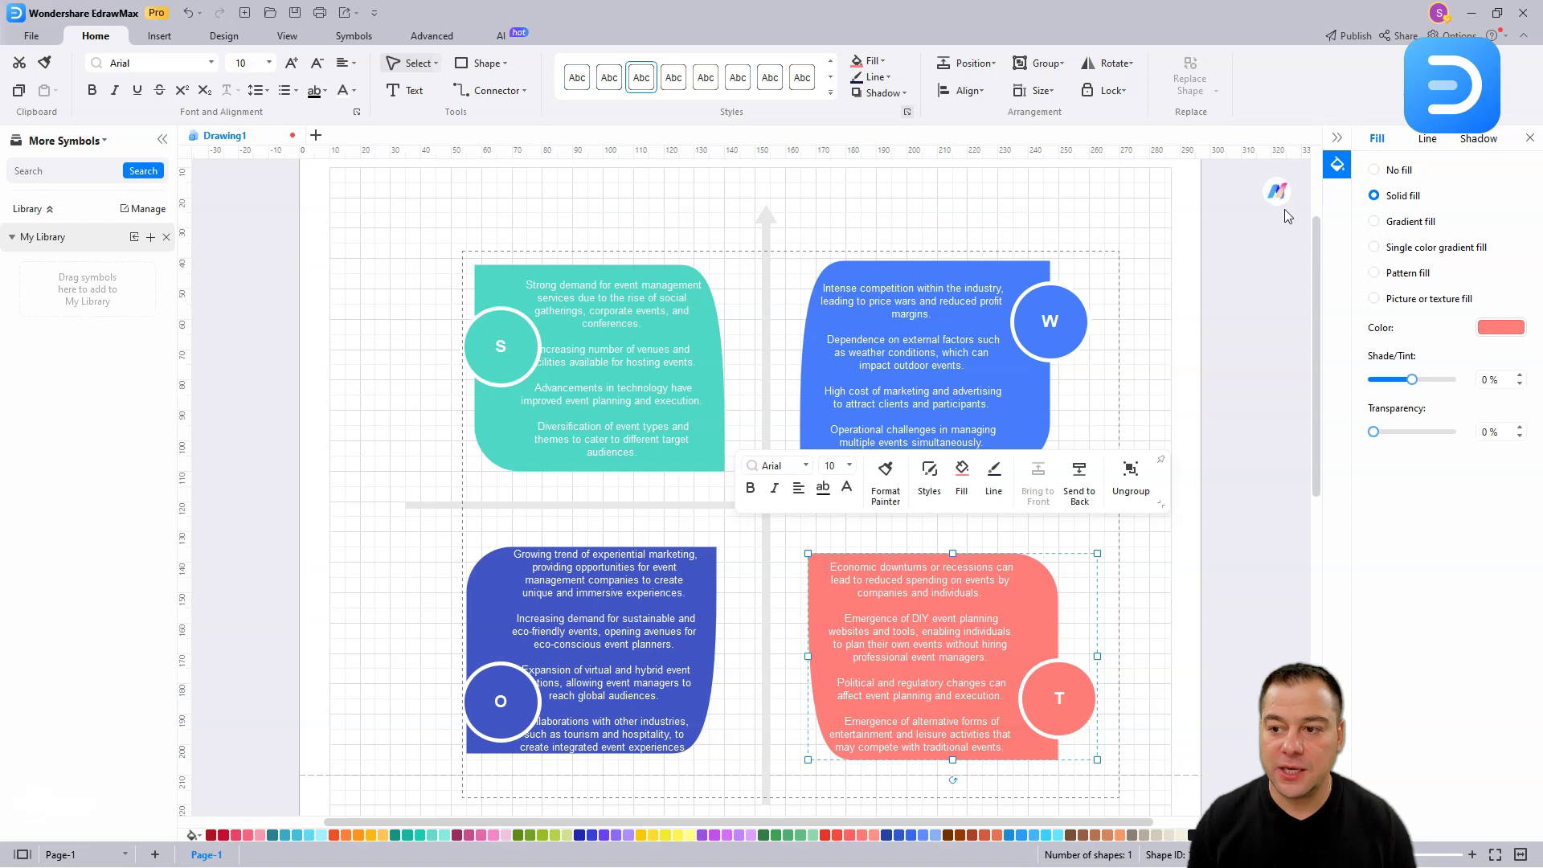
{"action": "left_click", "coordinate": [500, 38]}
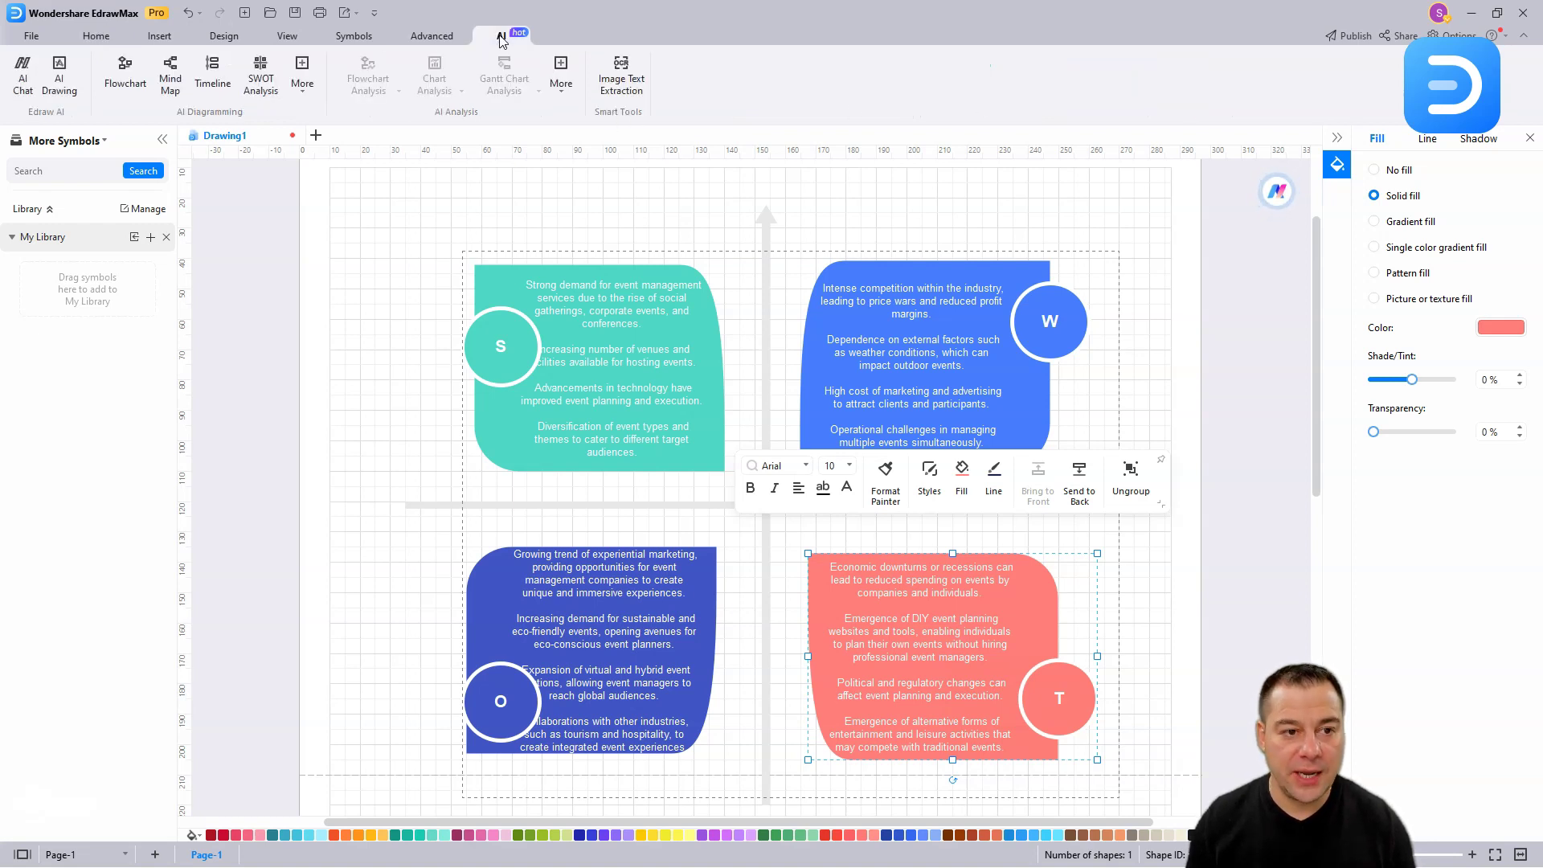
{"action": "left_click", "coordinate": [1271, 193]}
{"action": "left_click", "coordinate": [1530, 138]}
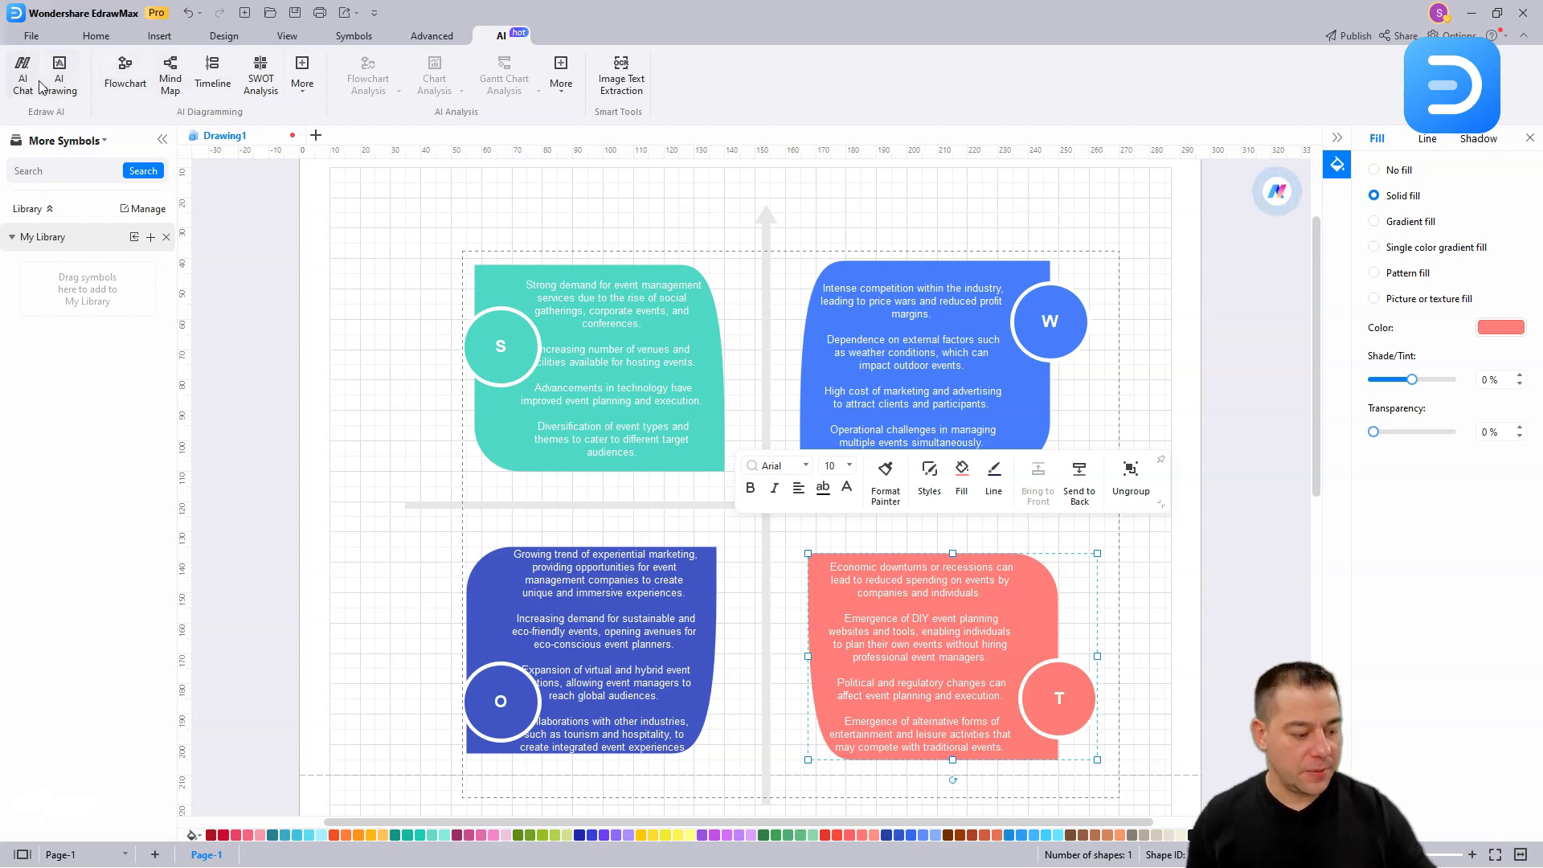
{"action": "left_click", "coordinate": [303, 83]}
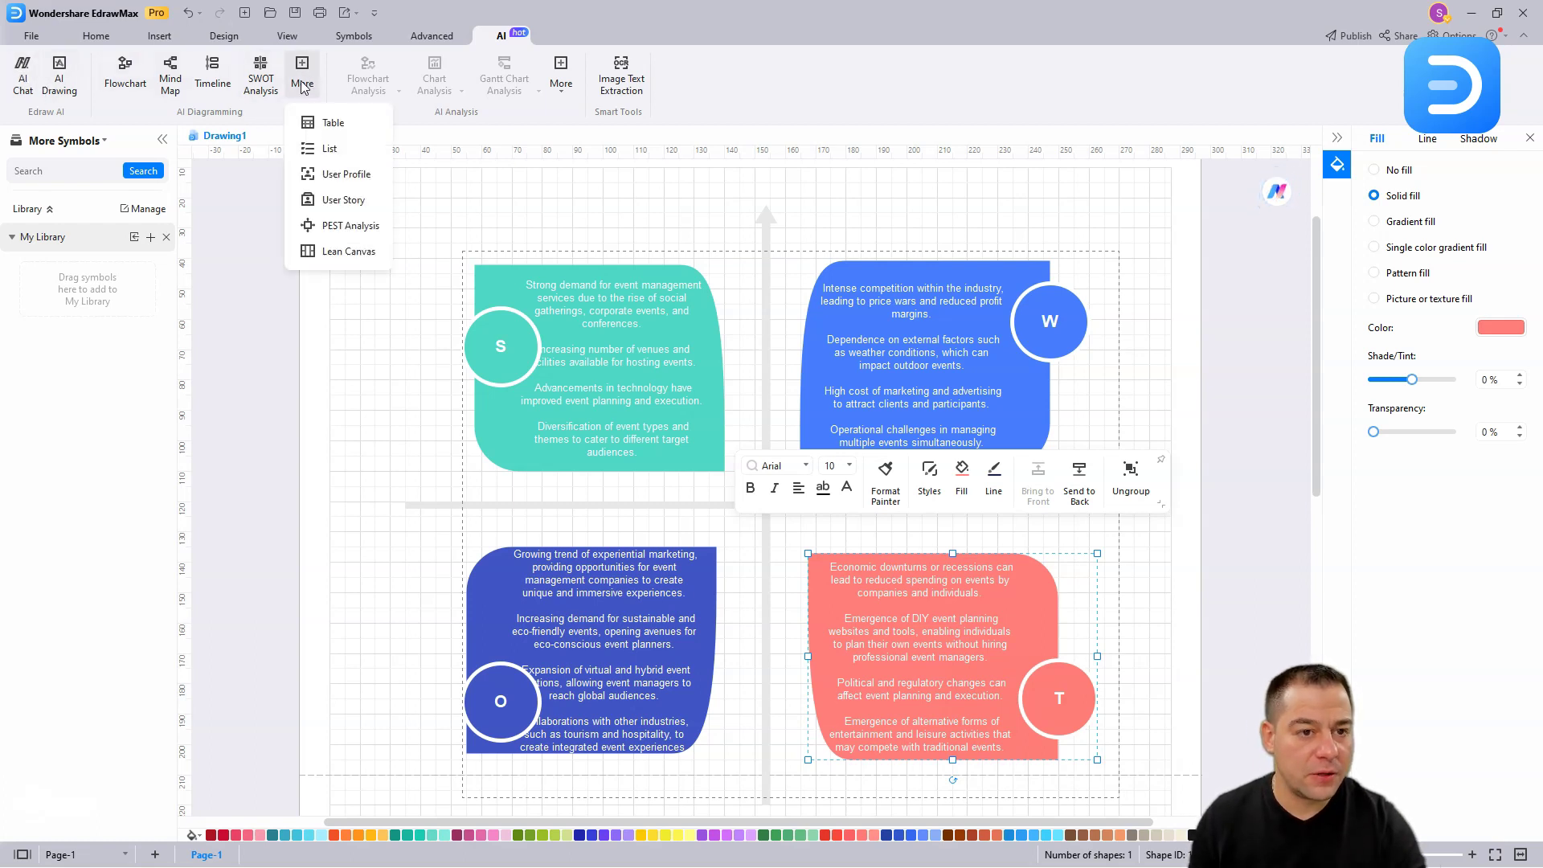
{"action": "left_click", "coordinate": [333, 203]}
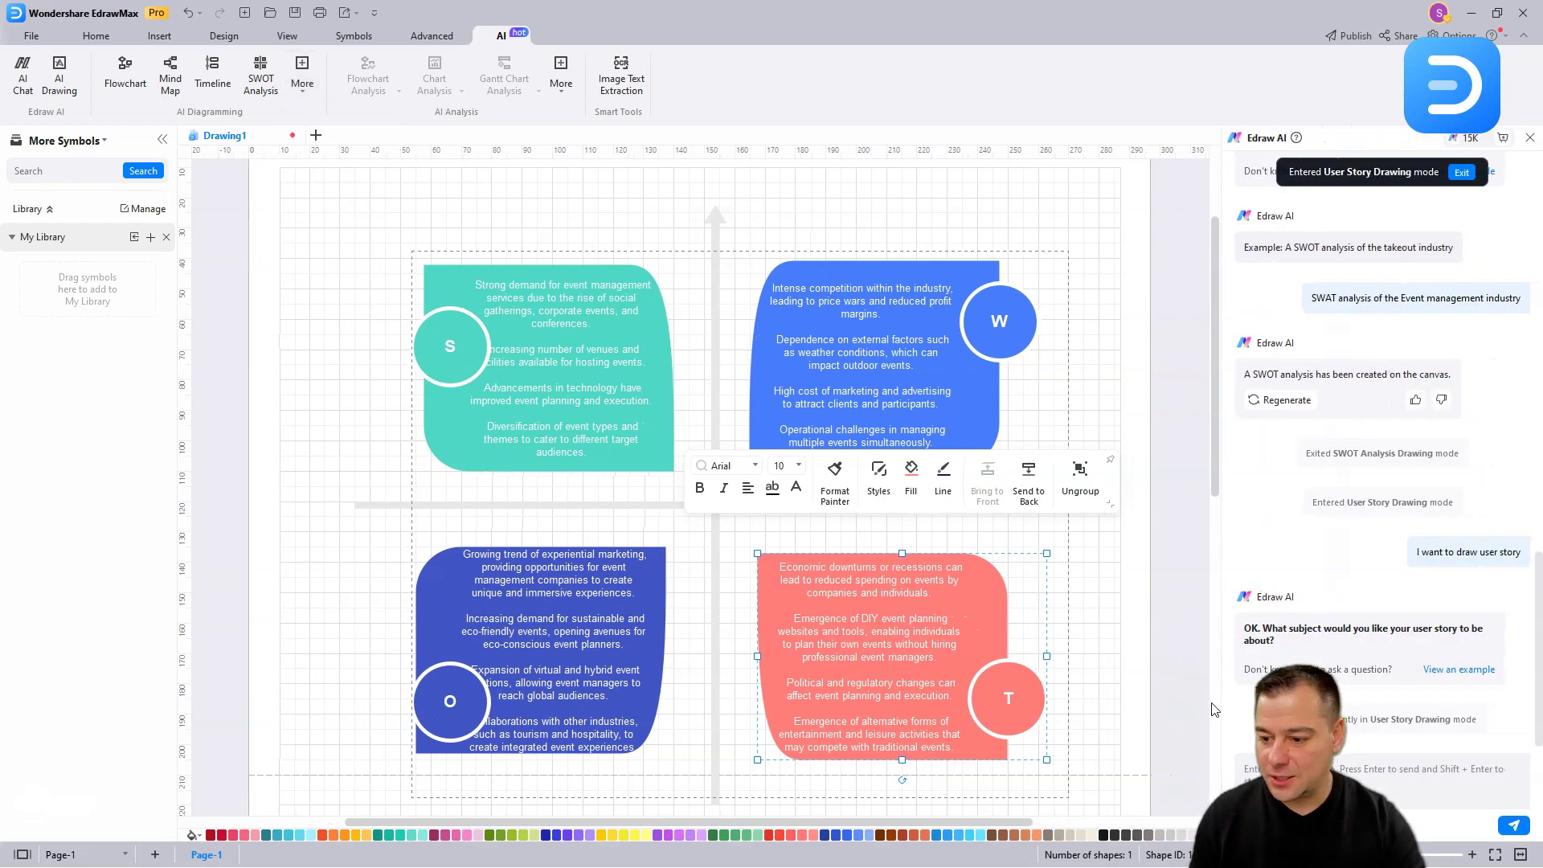
Paste the subject of a client ordering an event into Edraw AI and send it
{"action": "left_click", "coordinate": [1358, 770]}
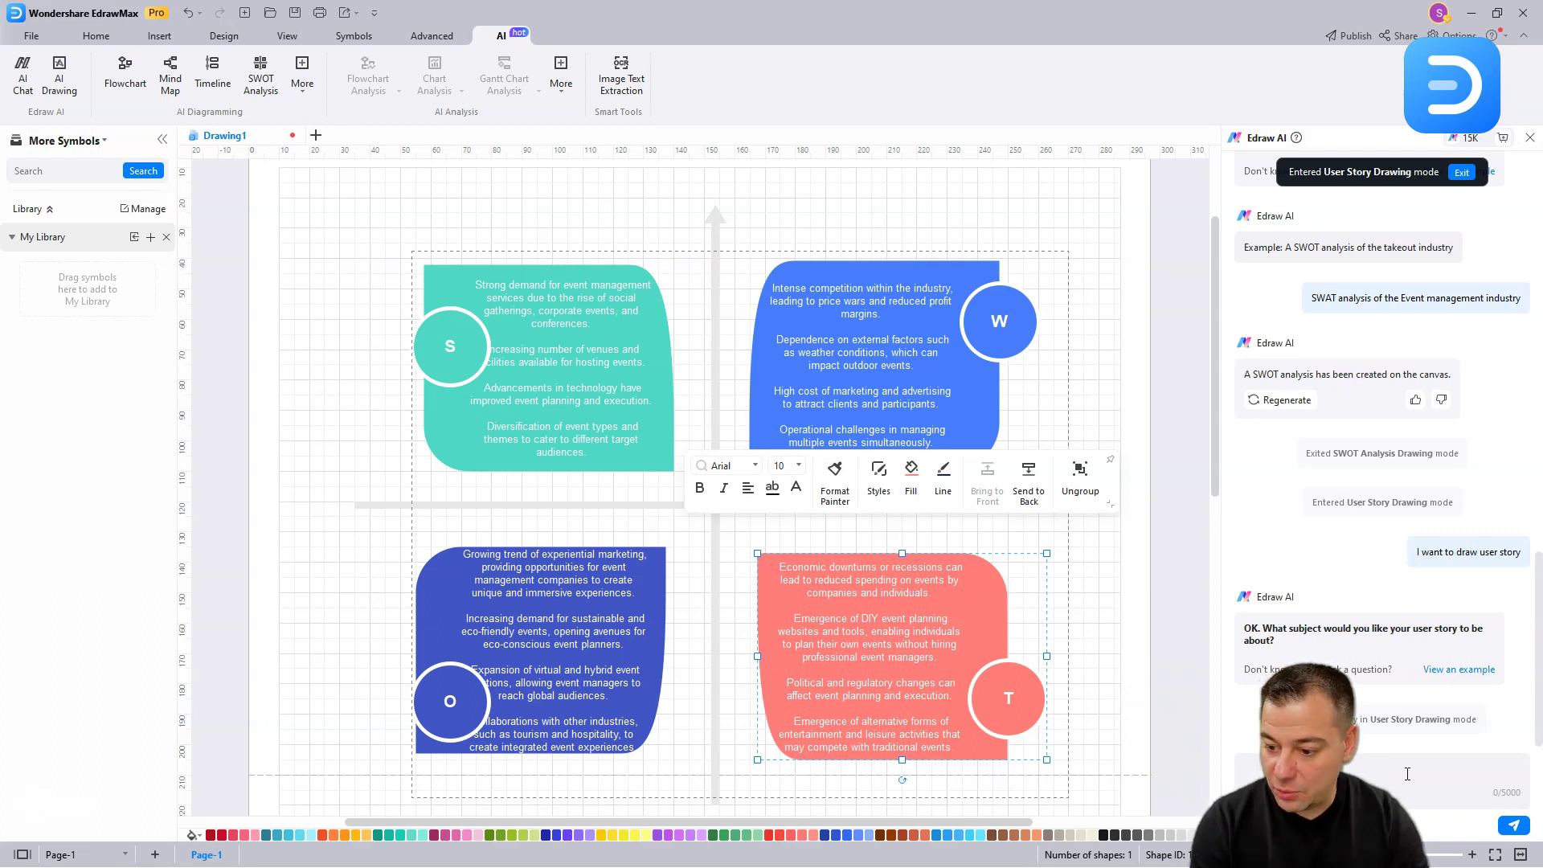
{"action": "key", "text": "ctrl+v"}
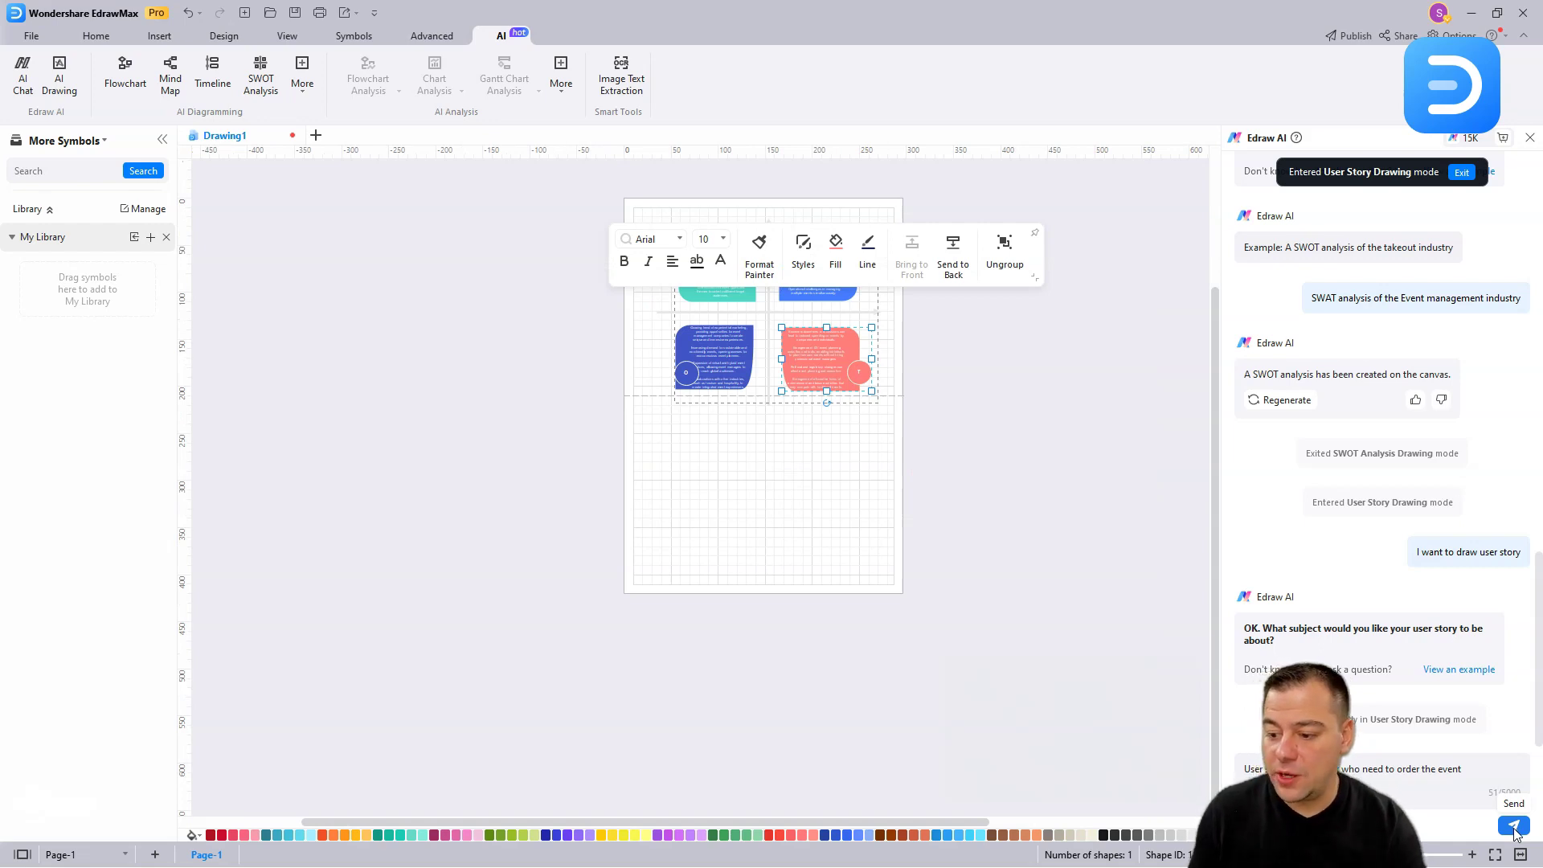
{"action": "left_click", "coordinate": [1514, 827]}
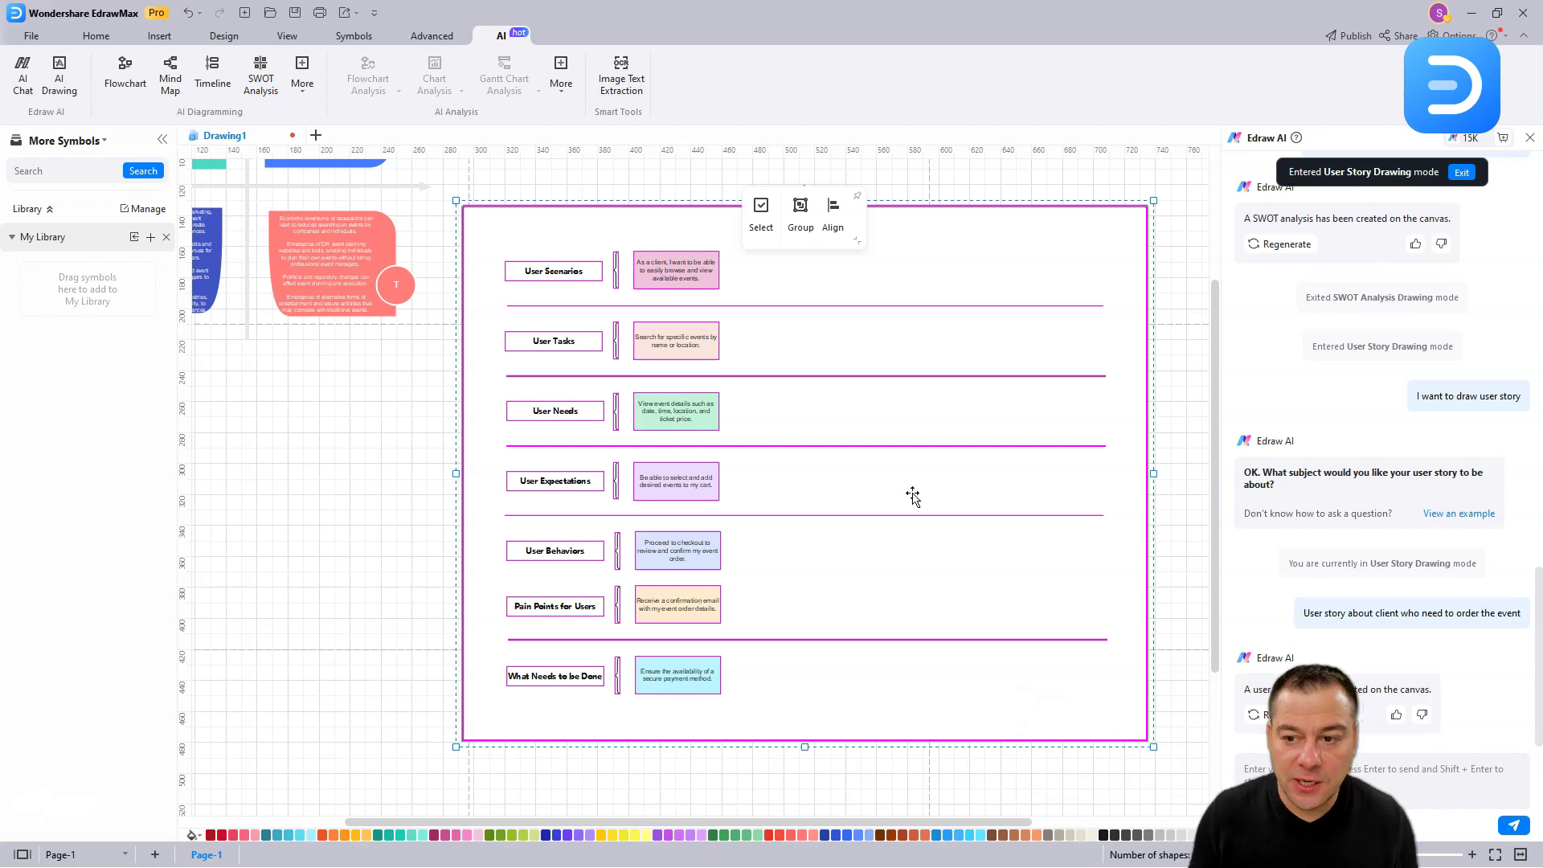
{"action": "scroll", "coordinate": [930, 416], "scroll_direction": "up", "scroll_amount": 2}
{"action": "scroll", "coordinate": [928, 426], "scroll_direction": "down", "scroll_amount": 2}
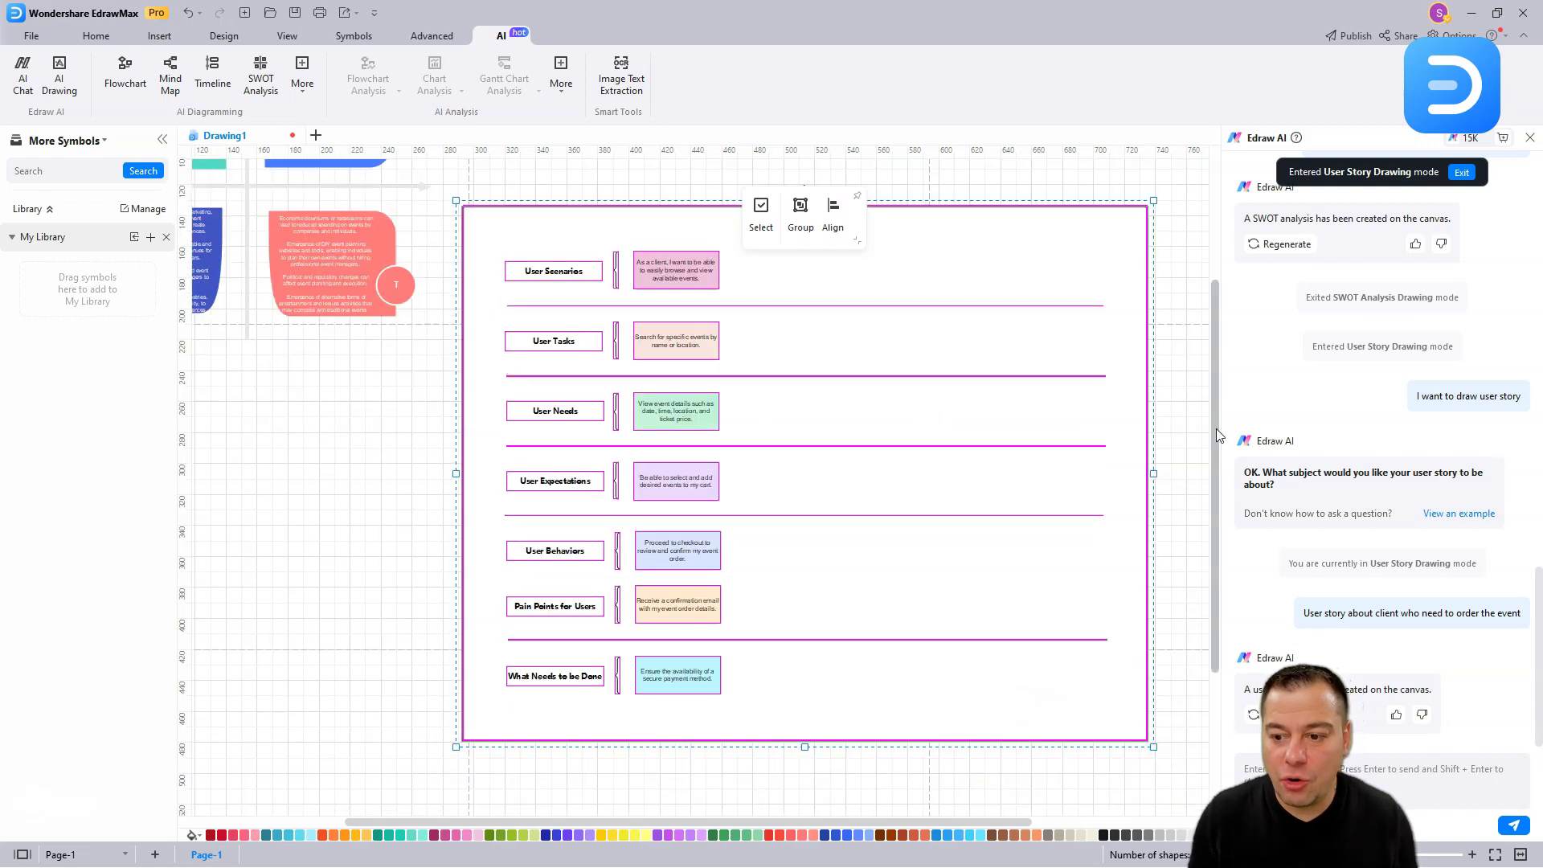
{"action": "scroll", "coordinate": [651, 455], "scroll_direction": "up", "scroll_amount": 4, "text": "ctrl"}
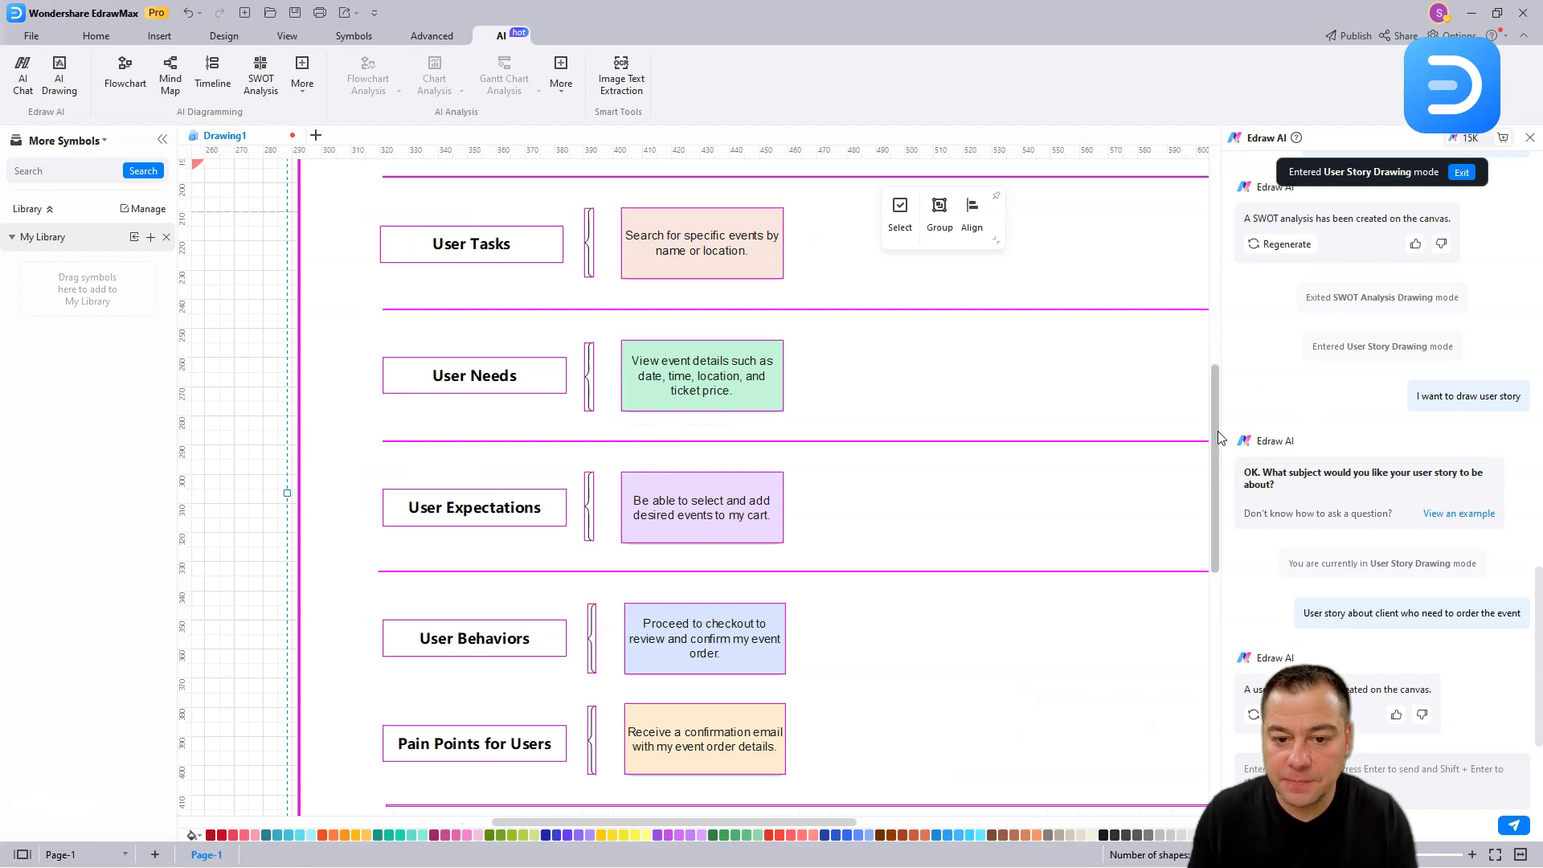
{"action": "scroll", "coordinate": [964, 410], "scroll_direction": "up", "scroll_amount": 5}
{"action": "left_click", "coordinate": [714, 377]}
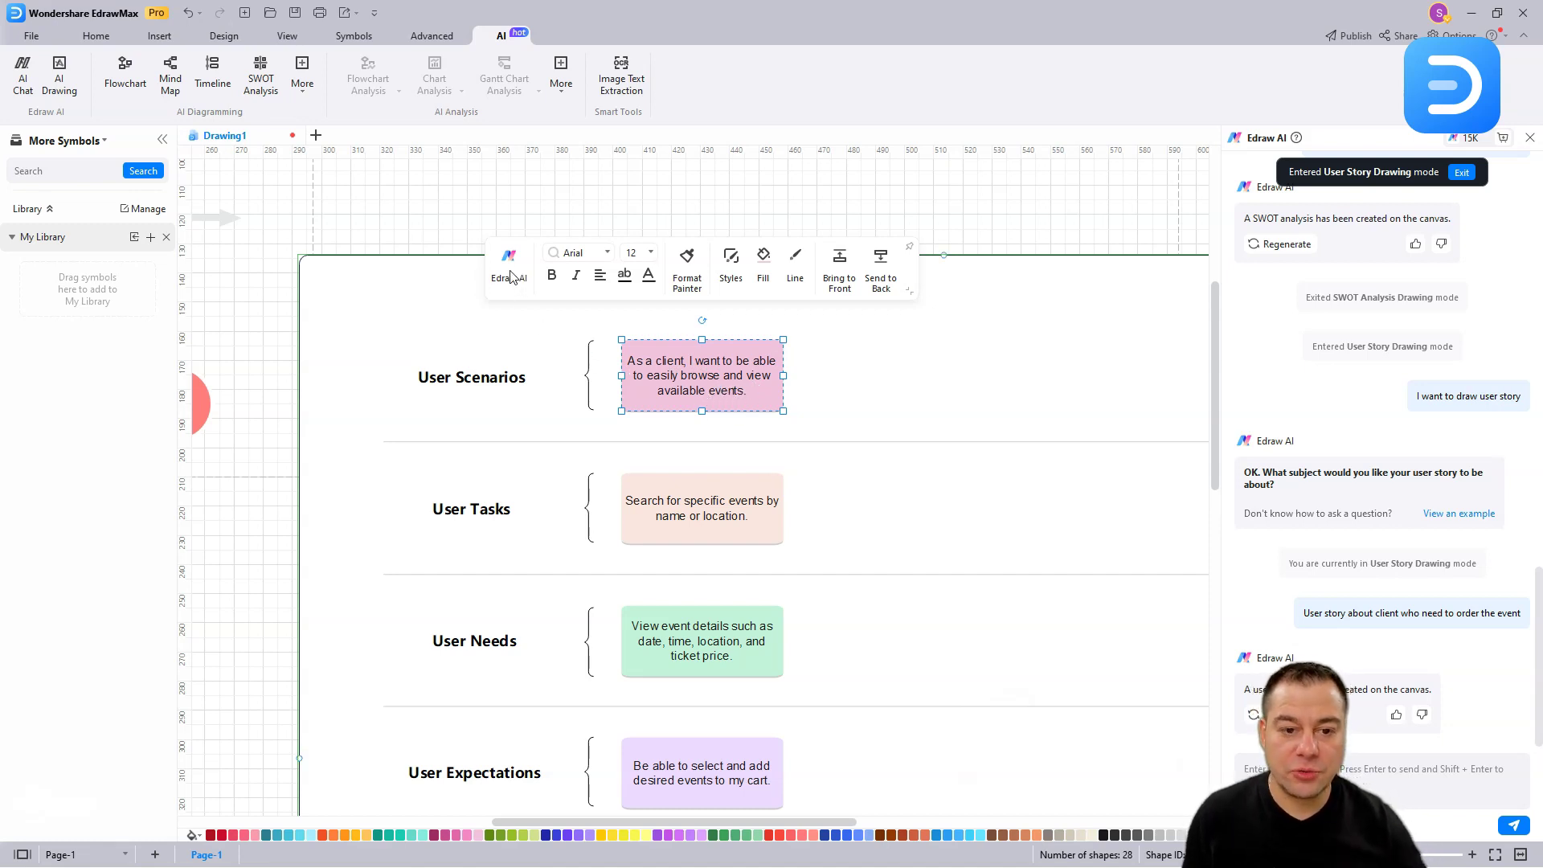
{"action": "scroll", "coordinate": [929, 267], "scroll_direction": "down", "scroll_amount": 5}
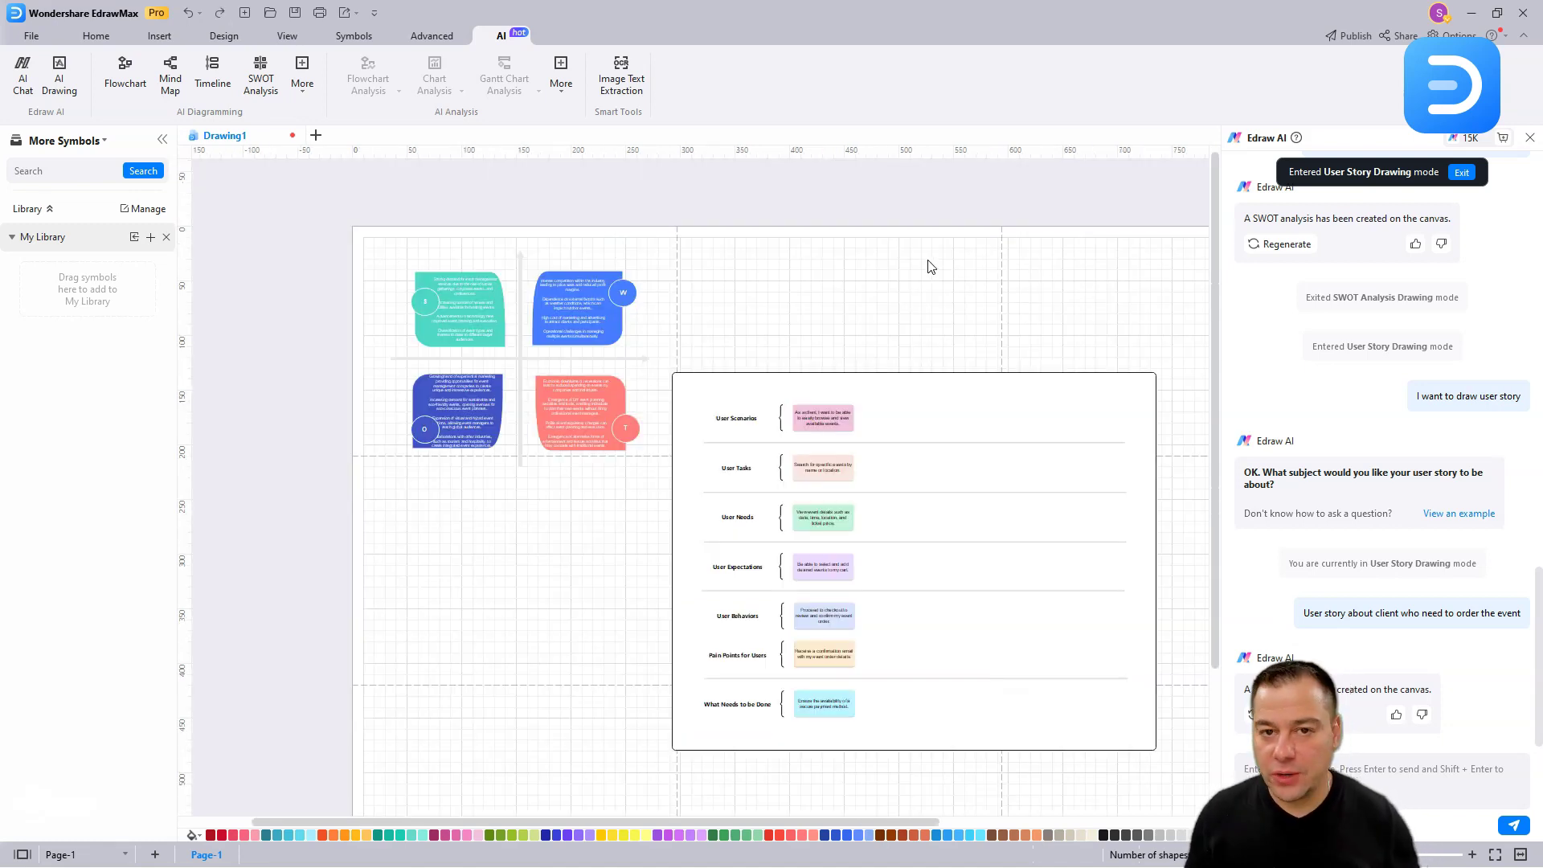
{"action": "left_click", "coordinate": [1032, 490]}
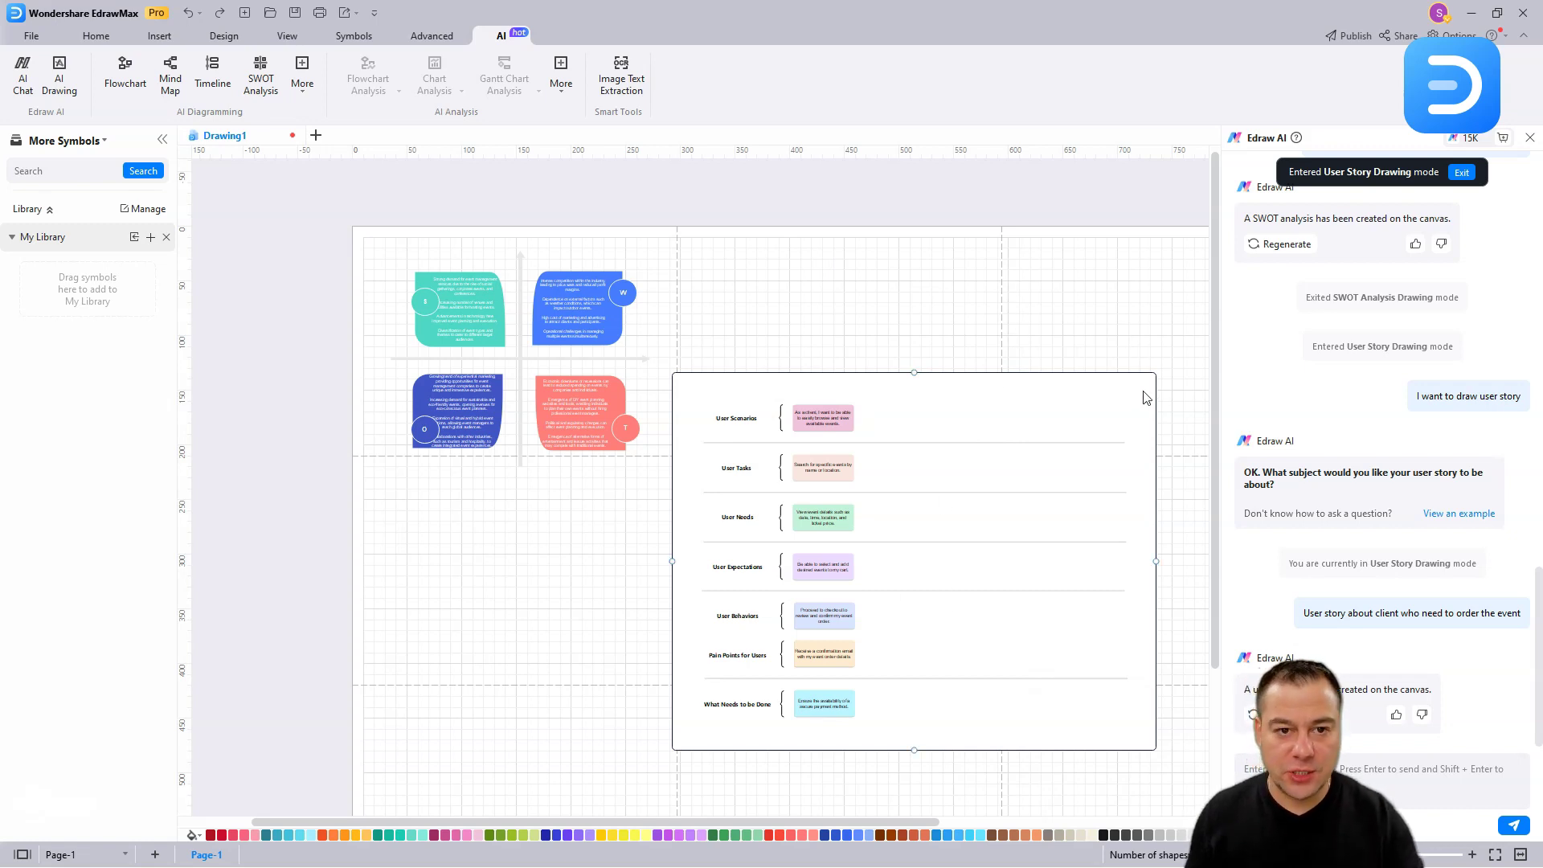
{"action": "left_click", "coordinate": [808, 191]}
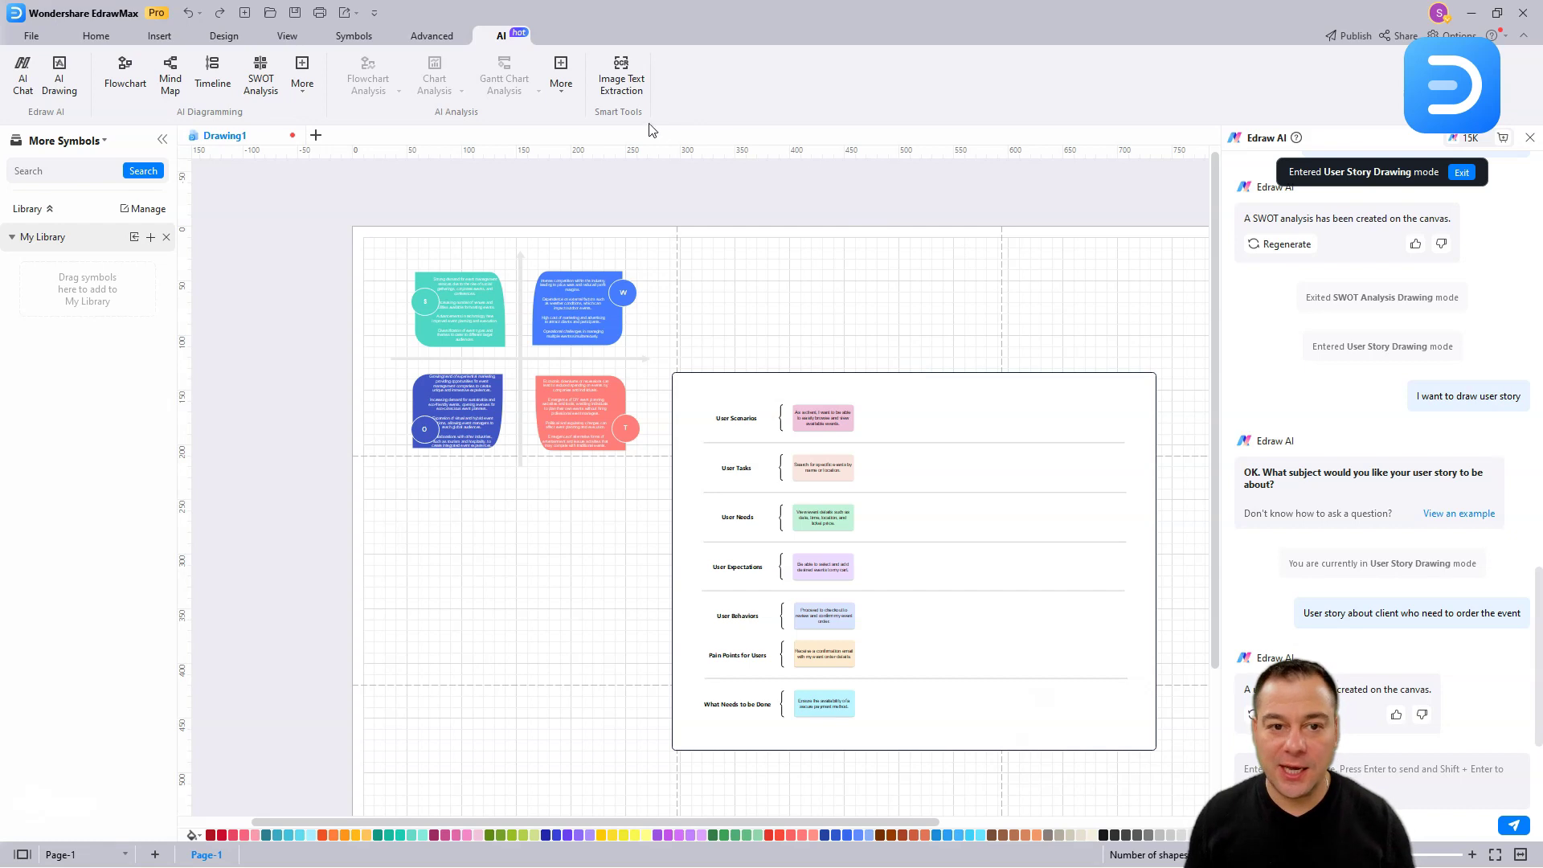